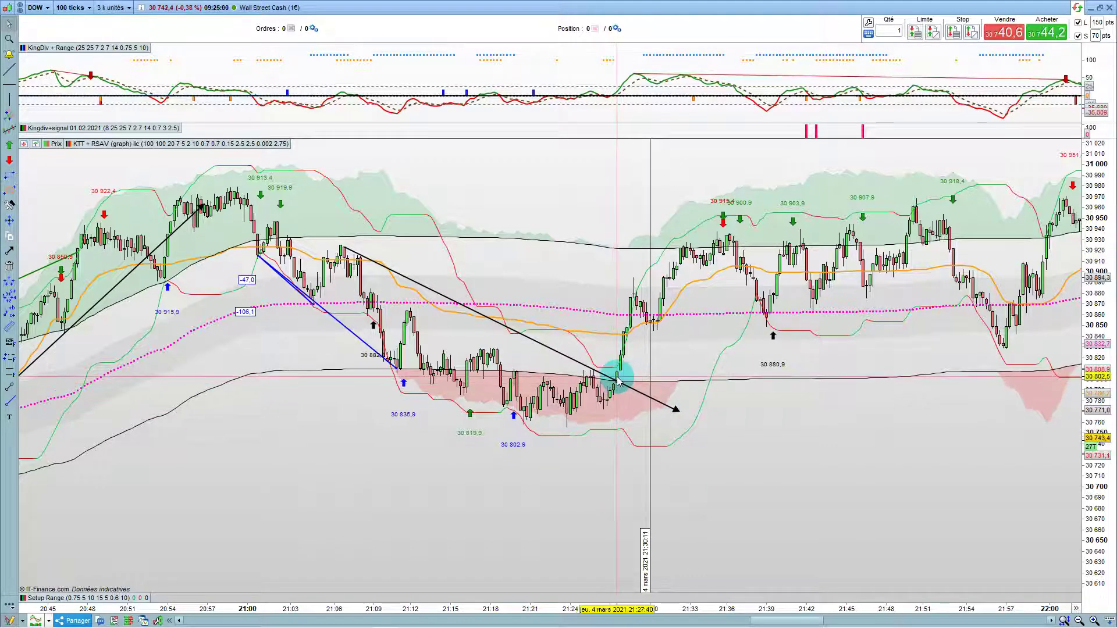
- Measure two upward price moves from the 21:27:55 candle, one to the first rise and one to the peak after 21:30
mouse_move(618, 381)
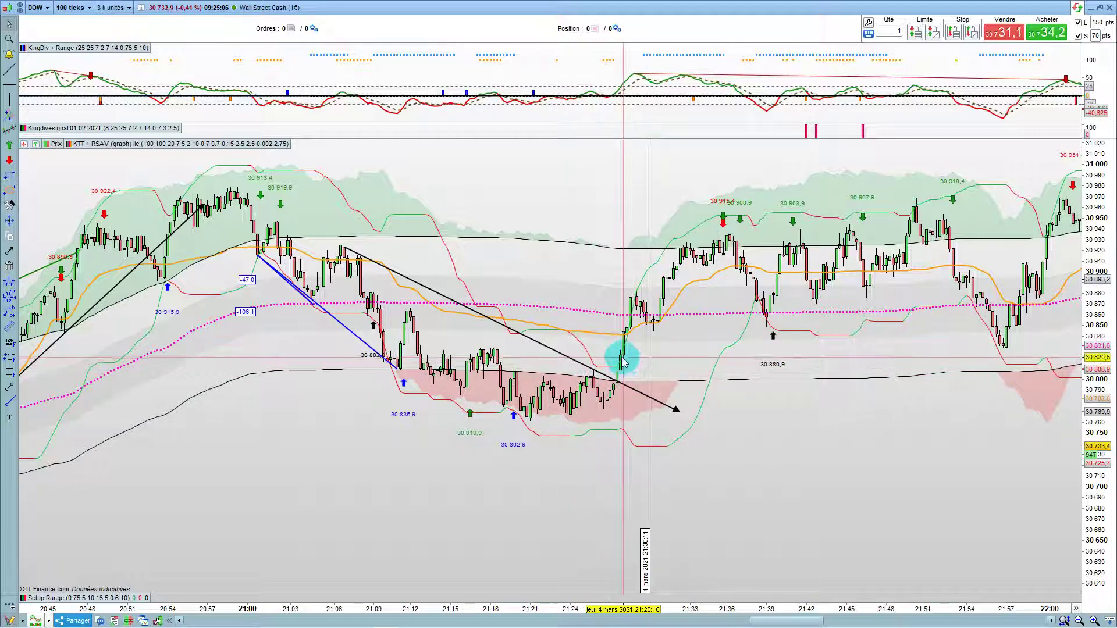
mouse_move(622, 361)
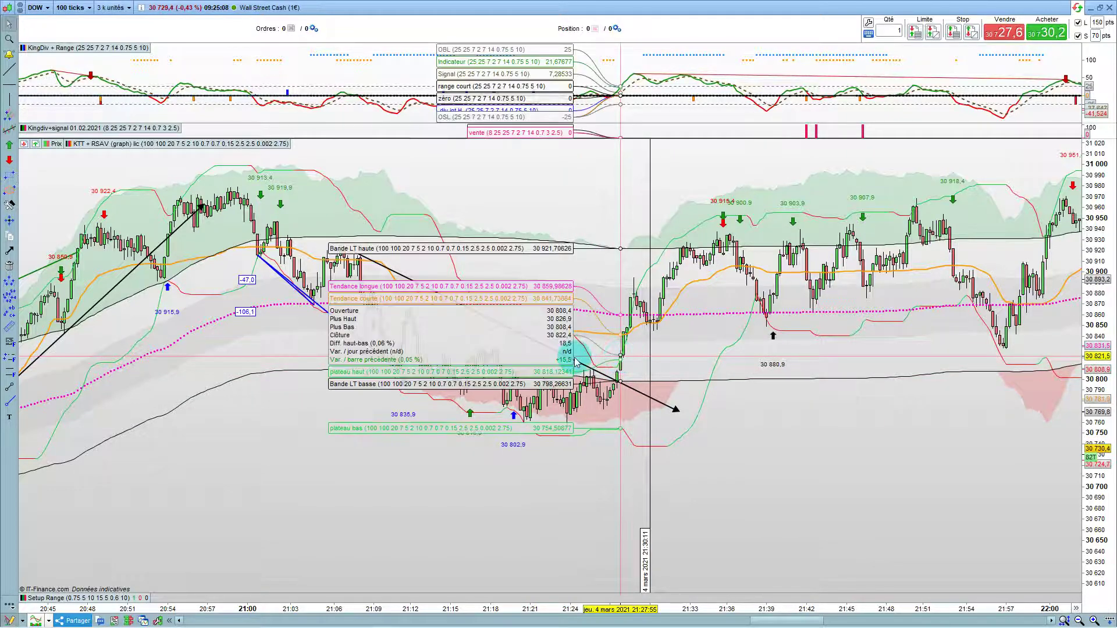
left_click(7, 327)
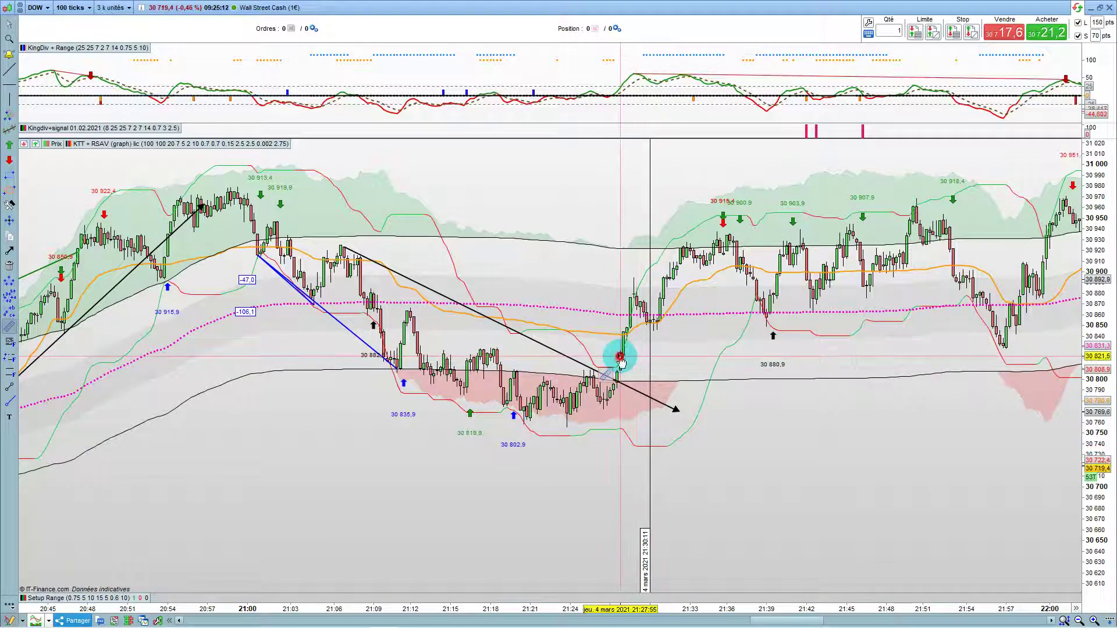
left_click_drag(619, 366, 629, 331)
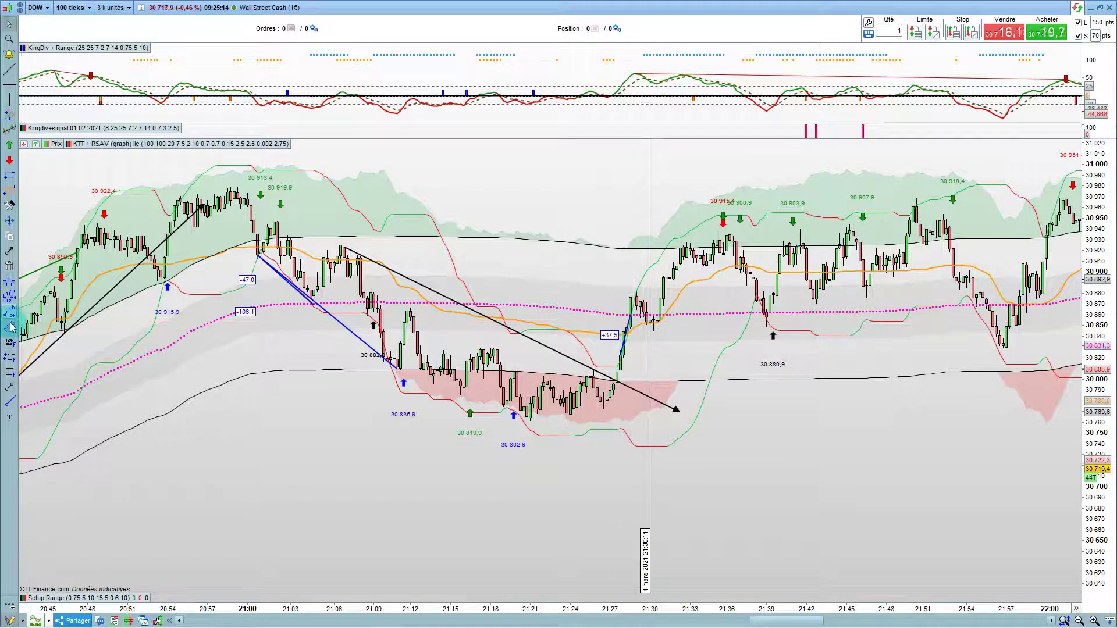
left_click(620, 355)
left_click(679, 250)
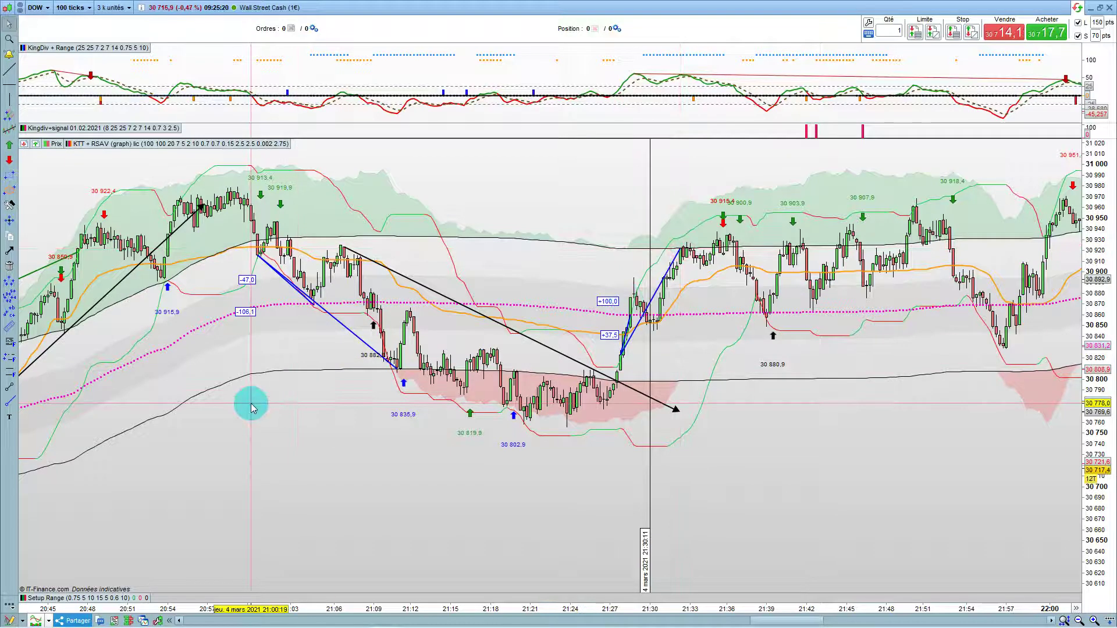
- Switch to the Excel workbook "Statistiques Full King 100 Ticks et M5 Dowjones"
mouse_move(252, 407)
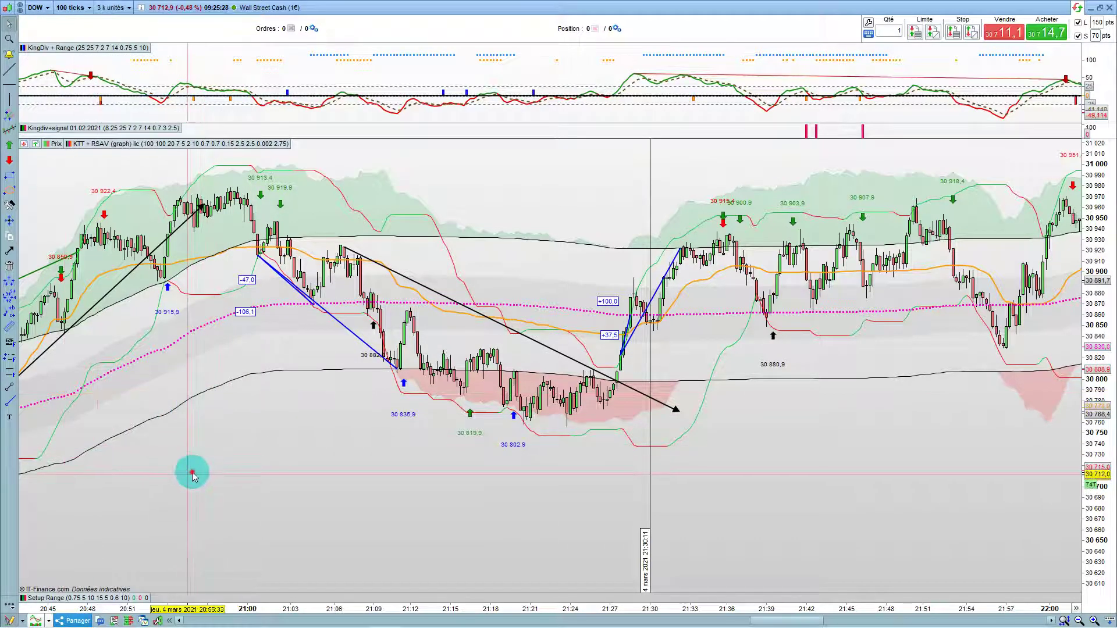
left_click_drag(256, 467, 532, 463)
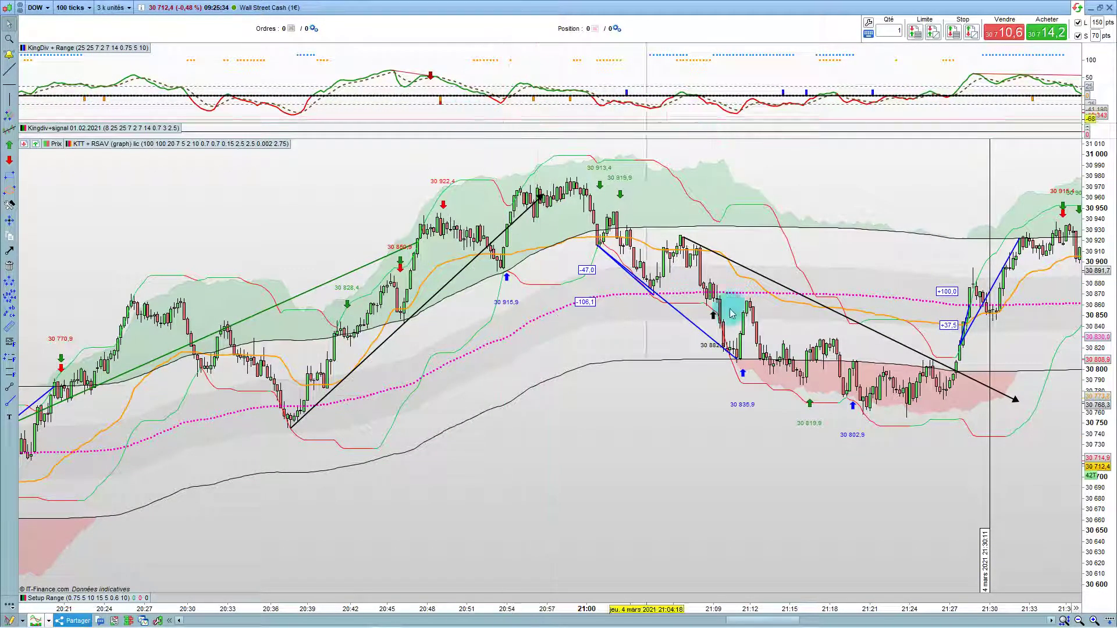
mouse_move(598, 621)
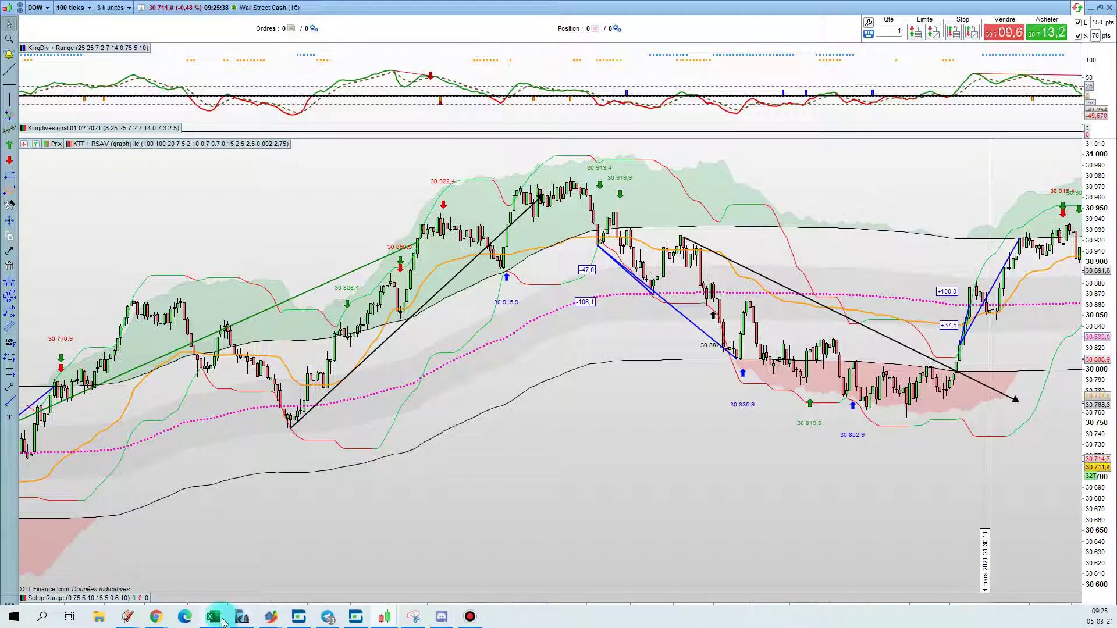
mouse_move(213, 616)
left_click(174, 567)
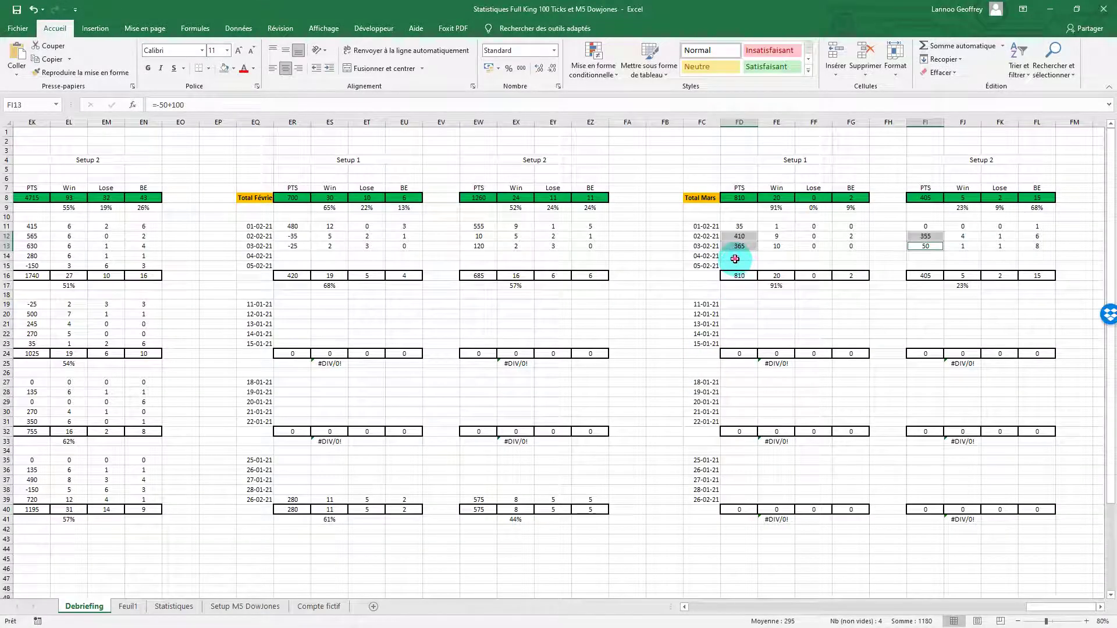
left_click(736, 258)
type("=")
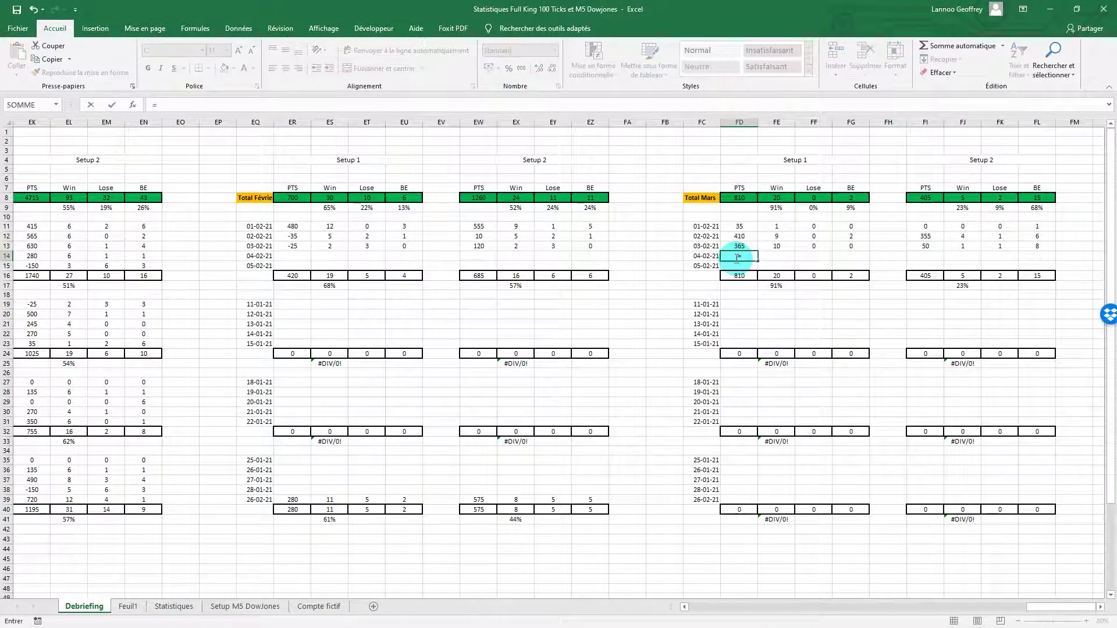
type("40+15+40+30+10")
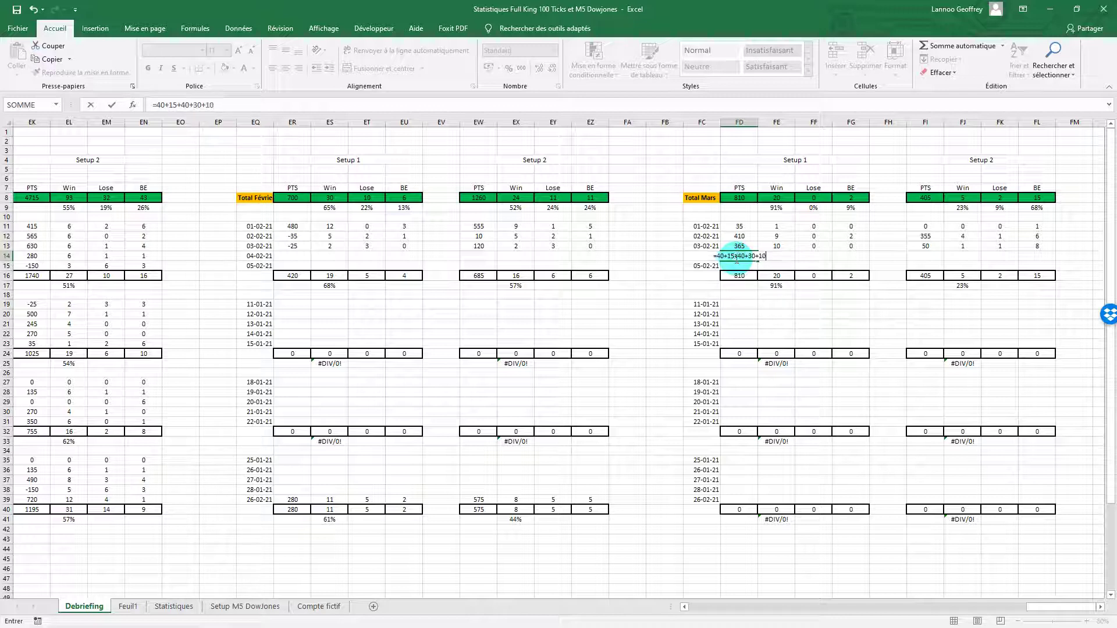
type("+25+35-40-30-60-60+7")
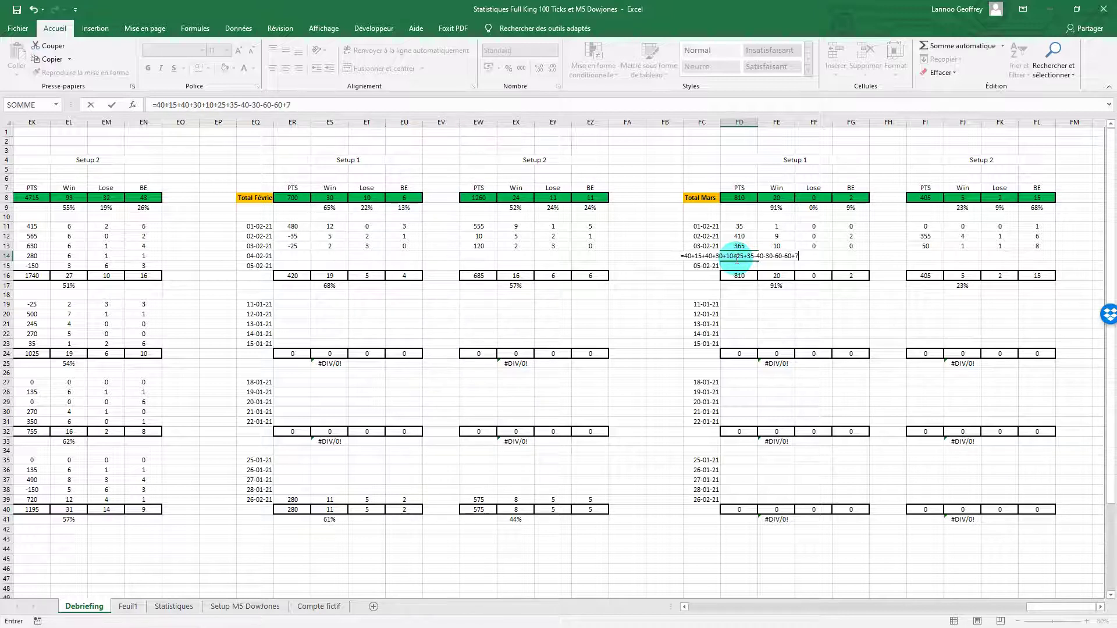
type("0+50+65")
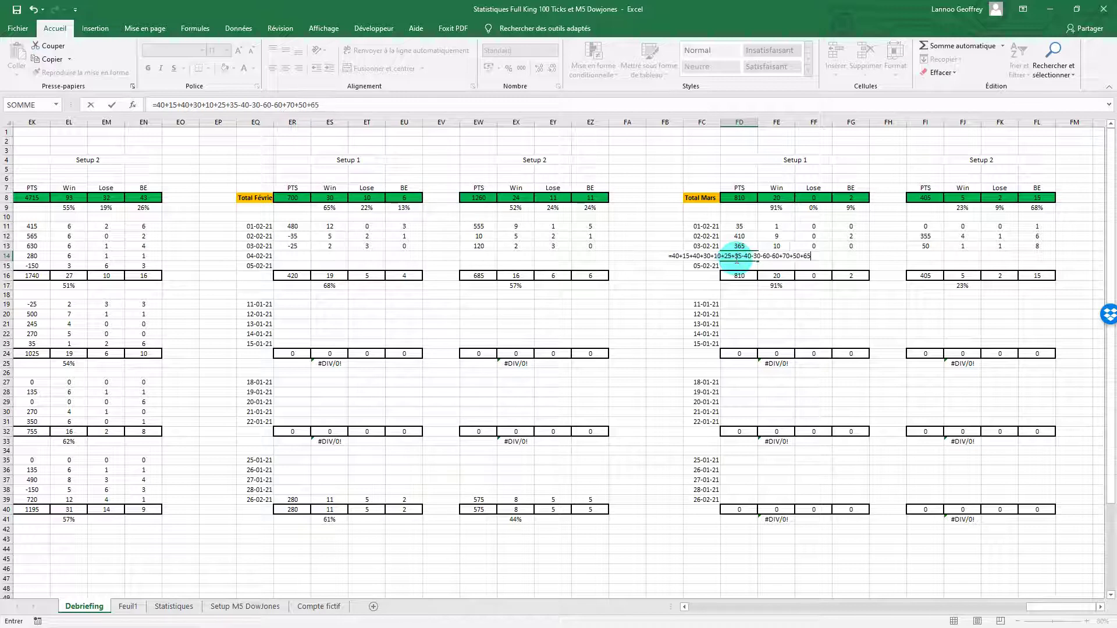
type("+15+")
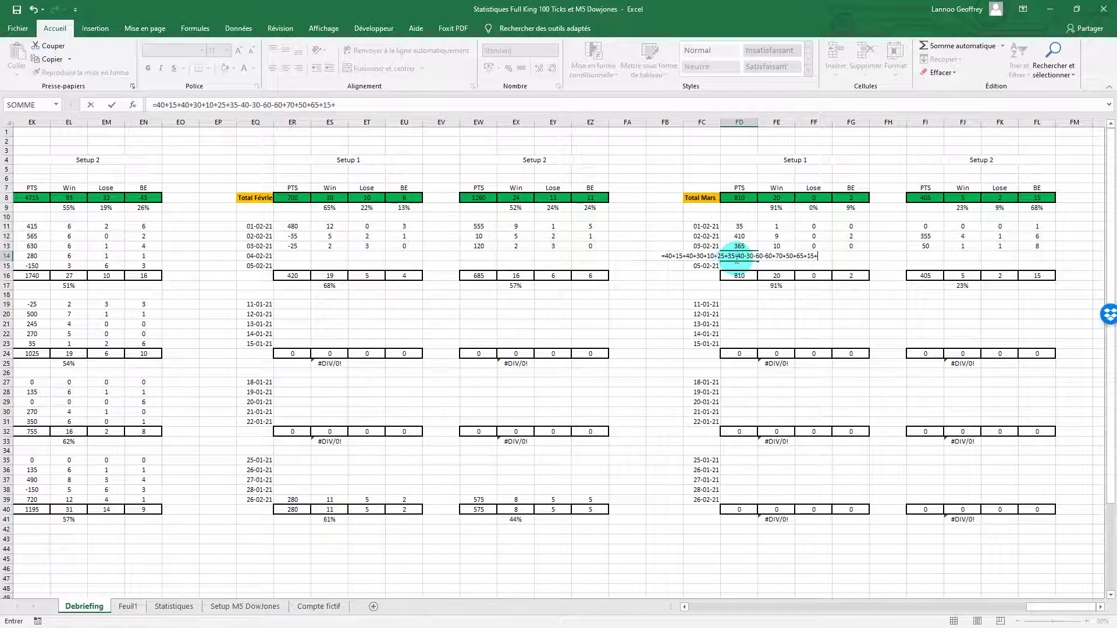
type("55-70")
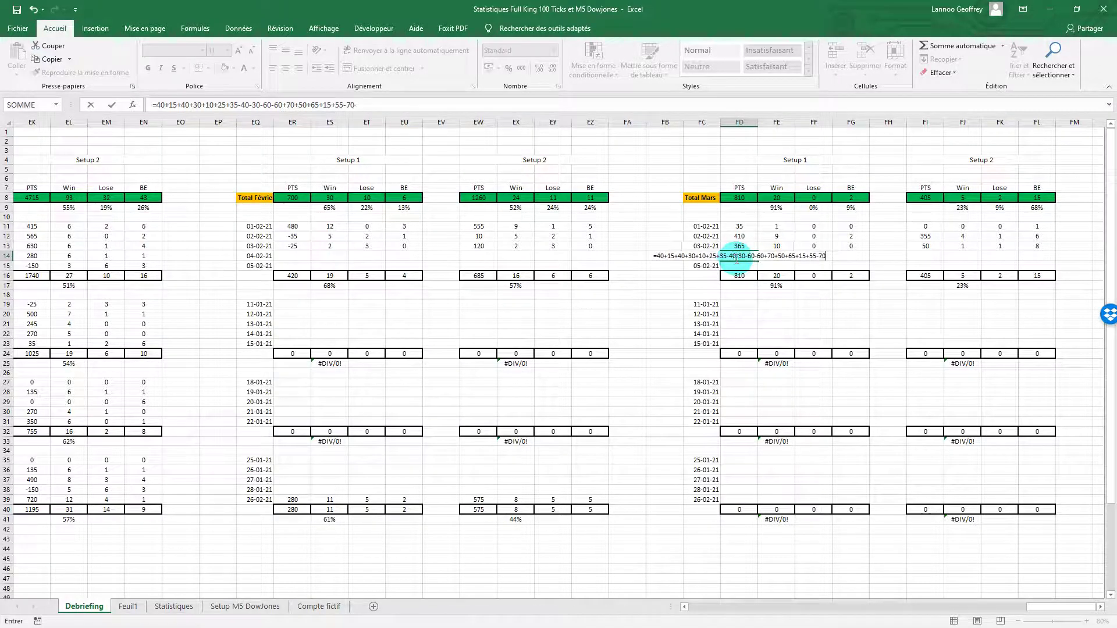
type("-100+")
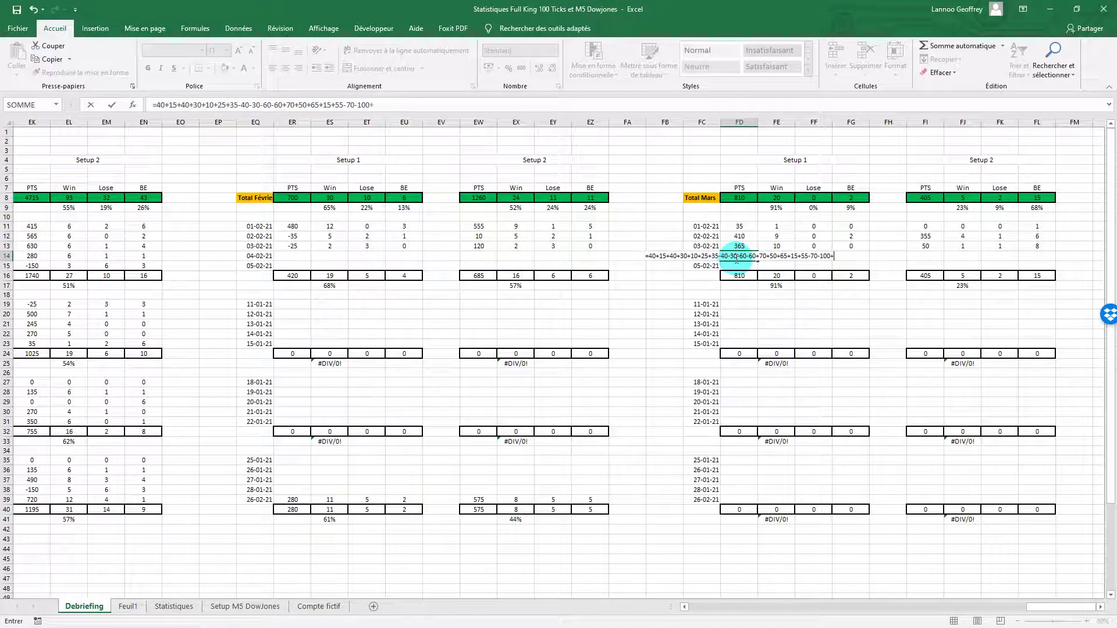
type("15+30")
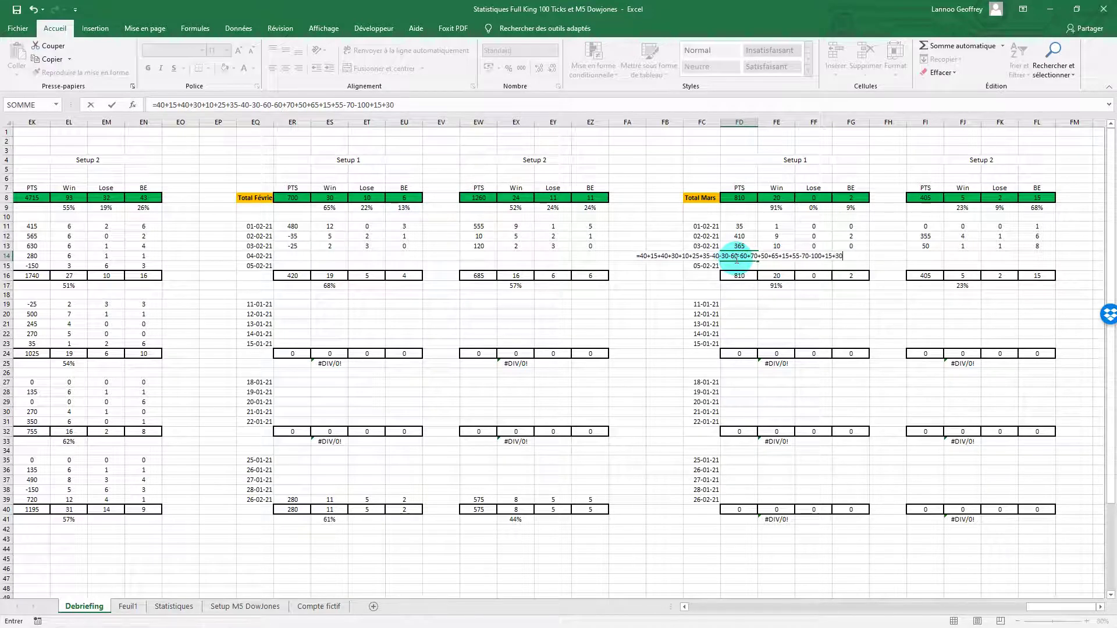
type("+100+")
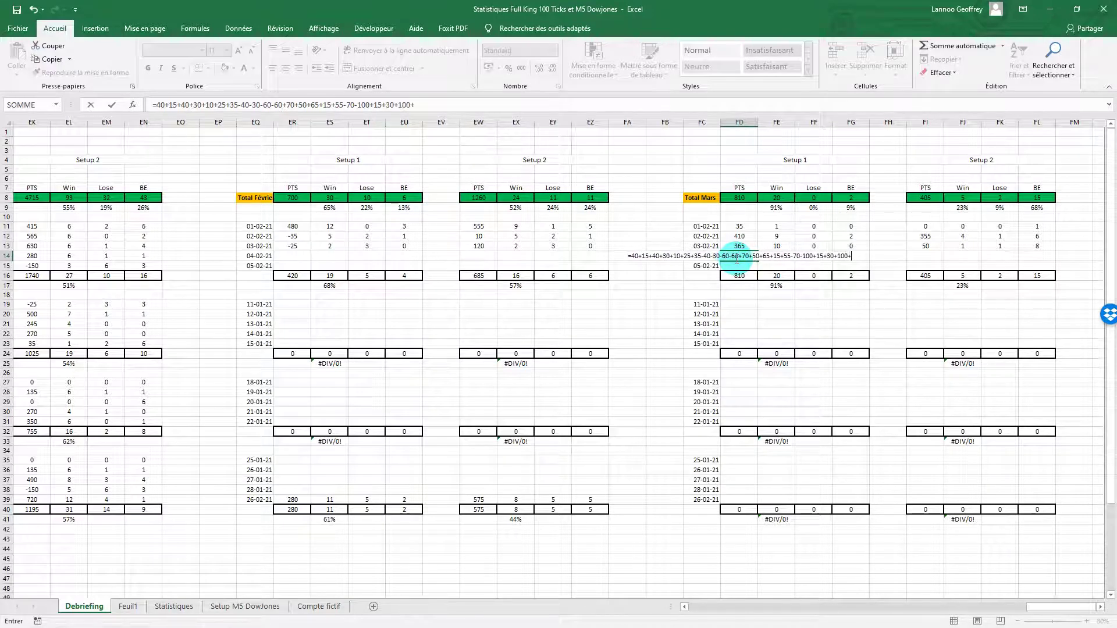
type("45+35")
key("Return")
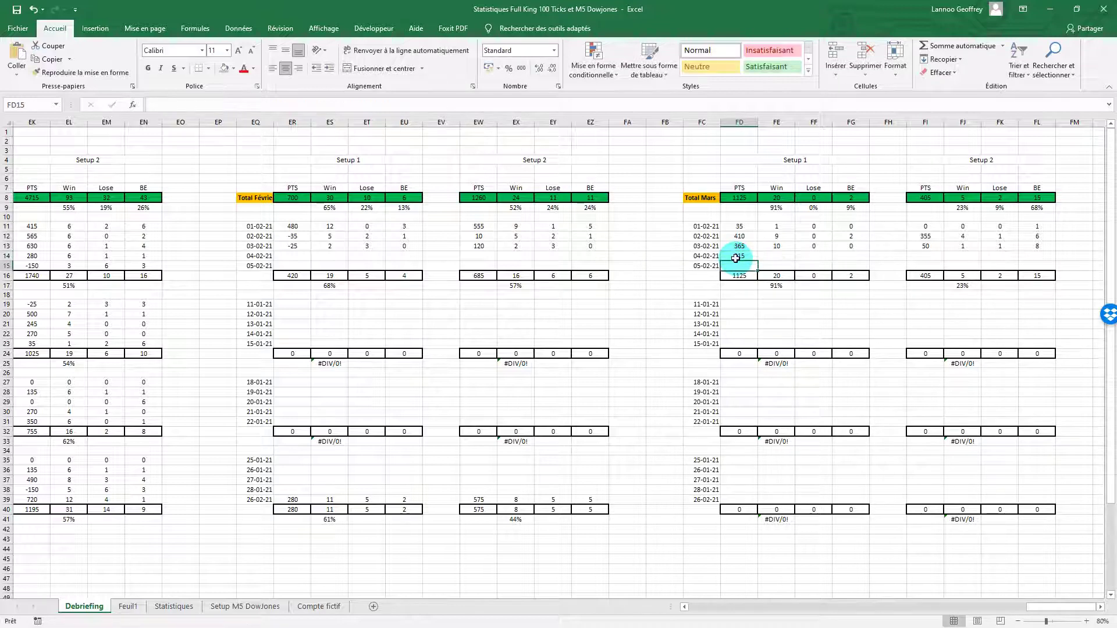
- Fill in the March Setup 1 counts for 04-02-21 with Win 17, Lose 6 and BE 1
left_click(780, 256)
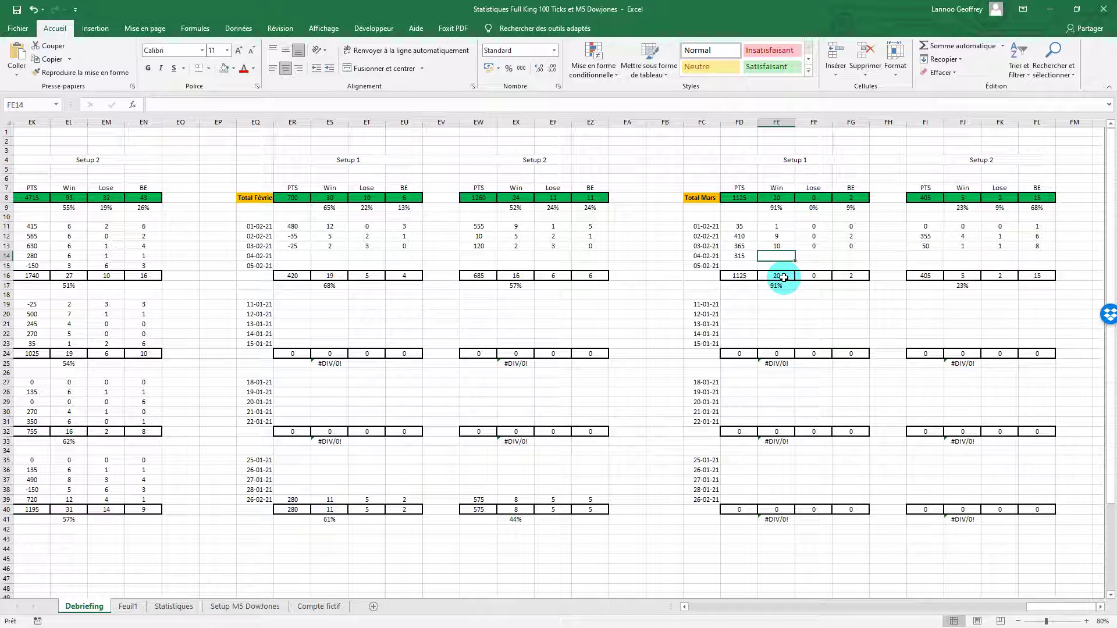
key("Tab")
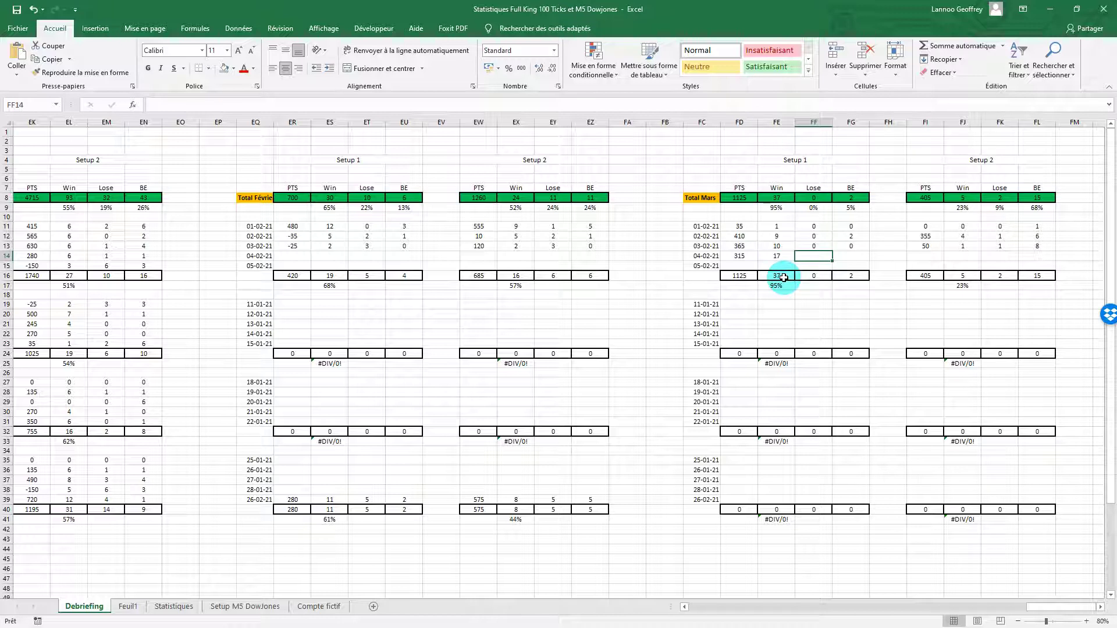
type("6")
key("Tab")
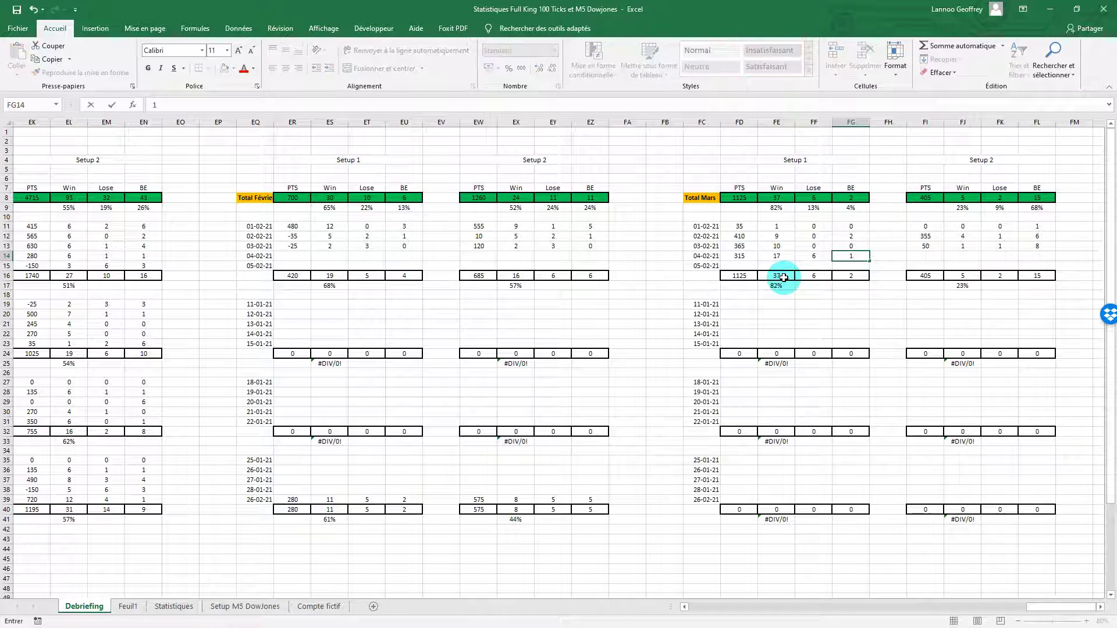
left_click(938, 255)
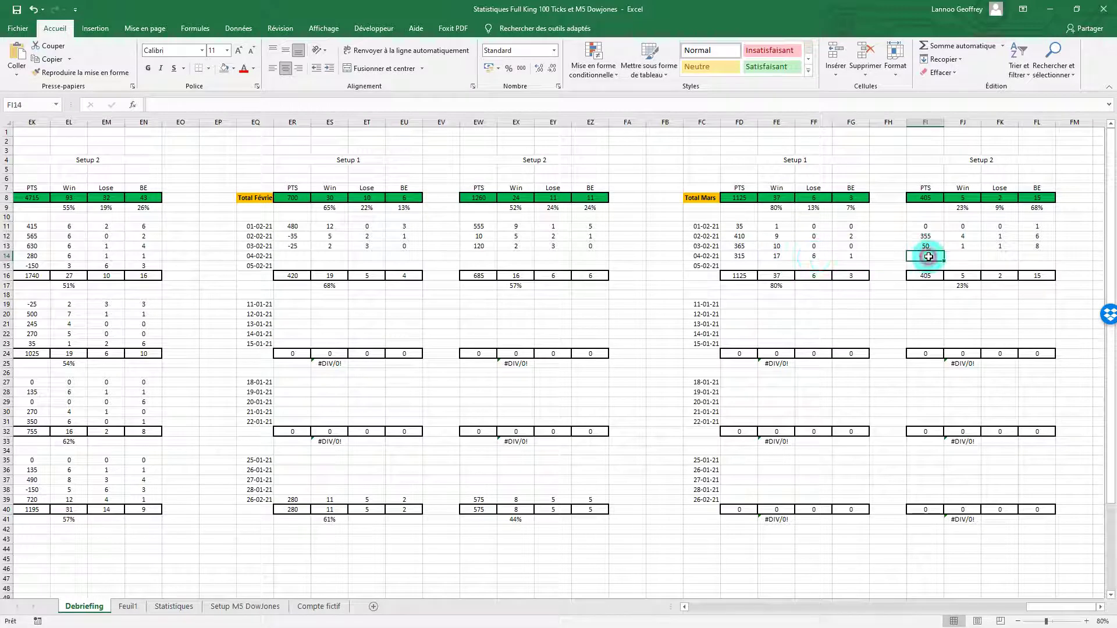
type("=15")
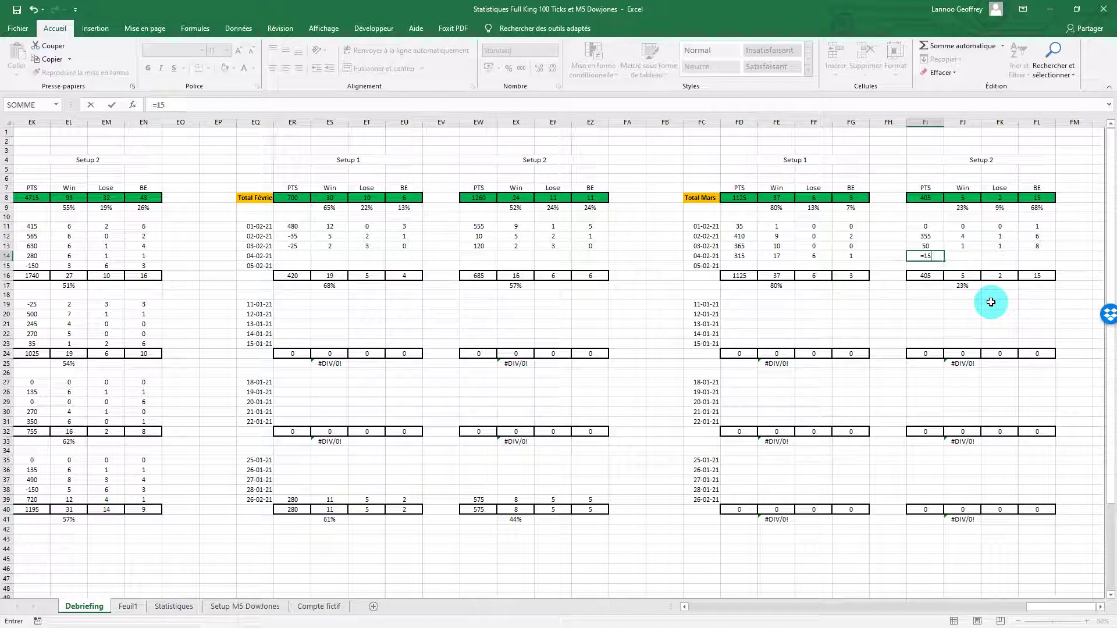
type("+110+100+15+90+100")
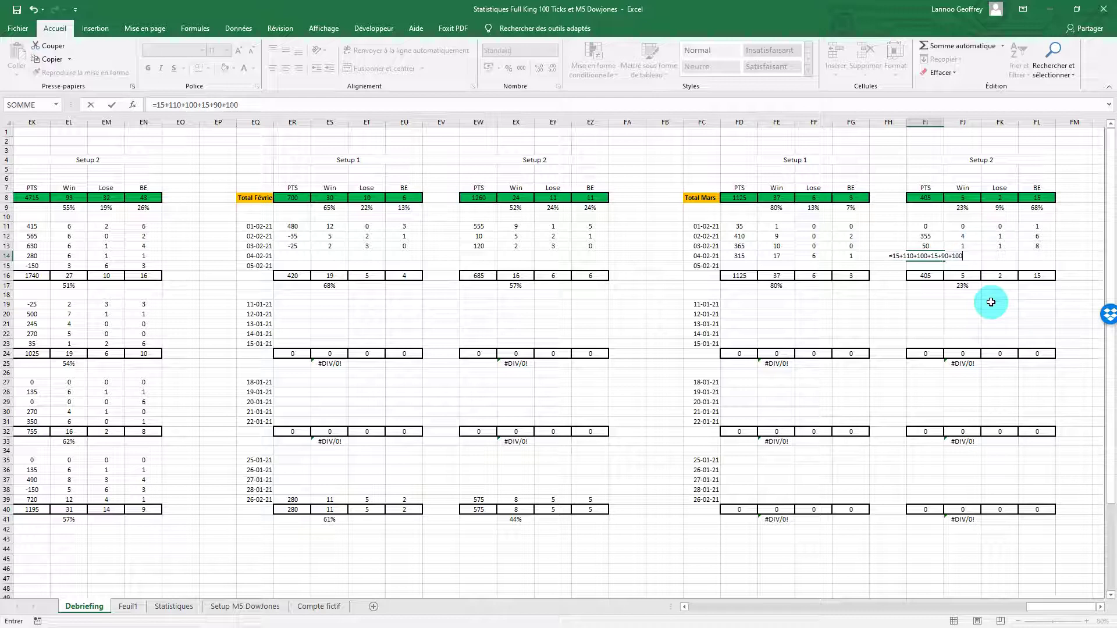
type("-40-30-60-60+135")
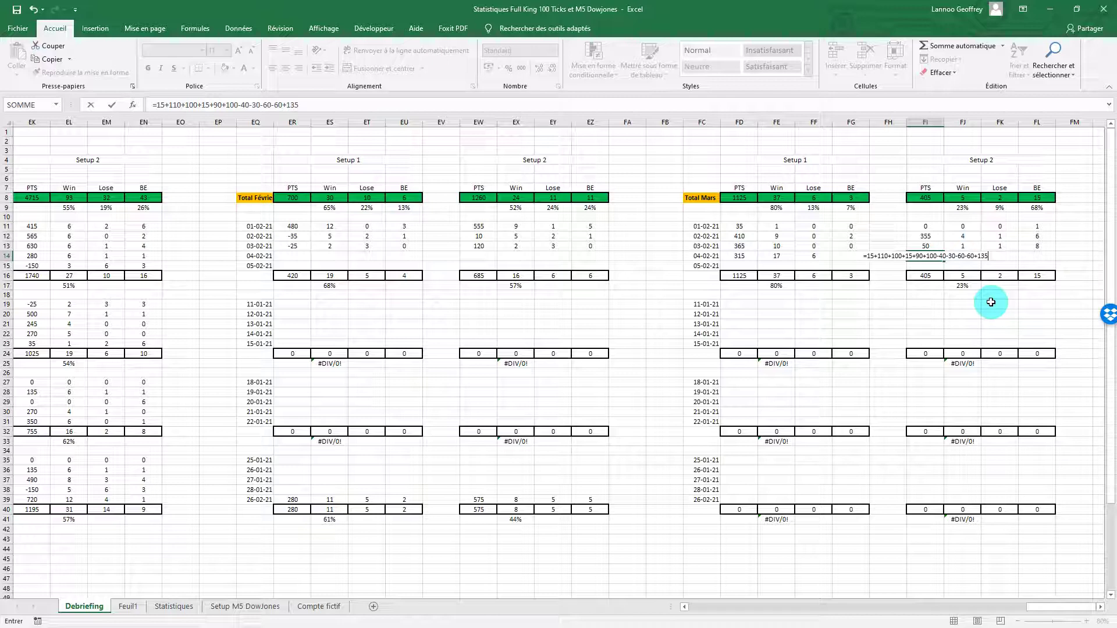
type("+115")
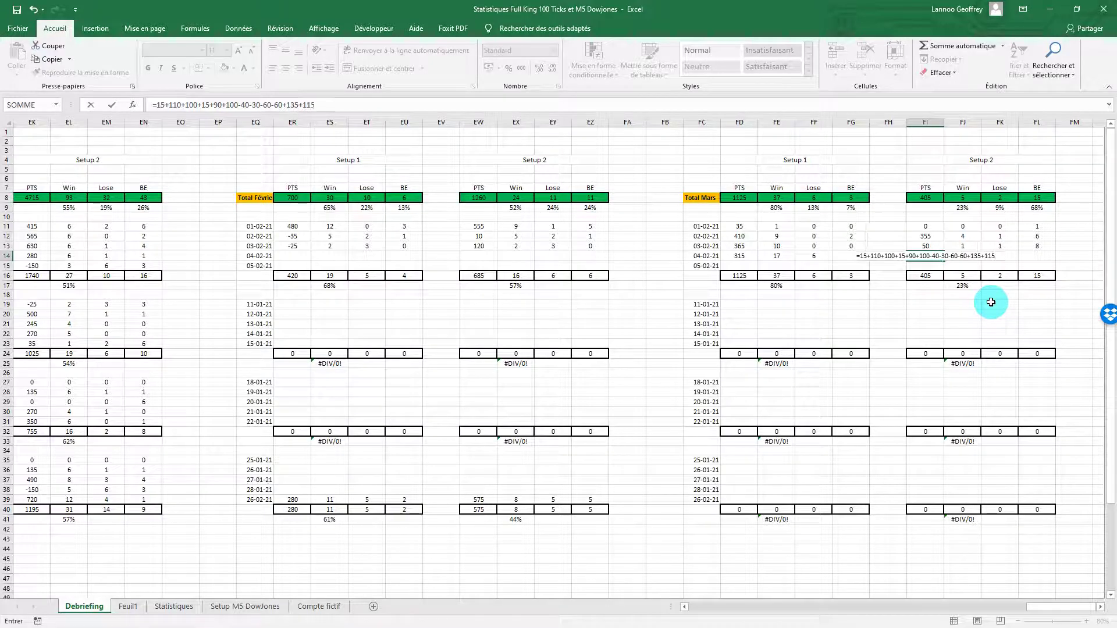
type("+130+15")
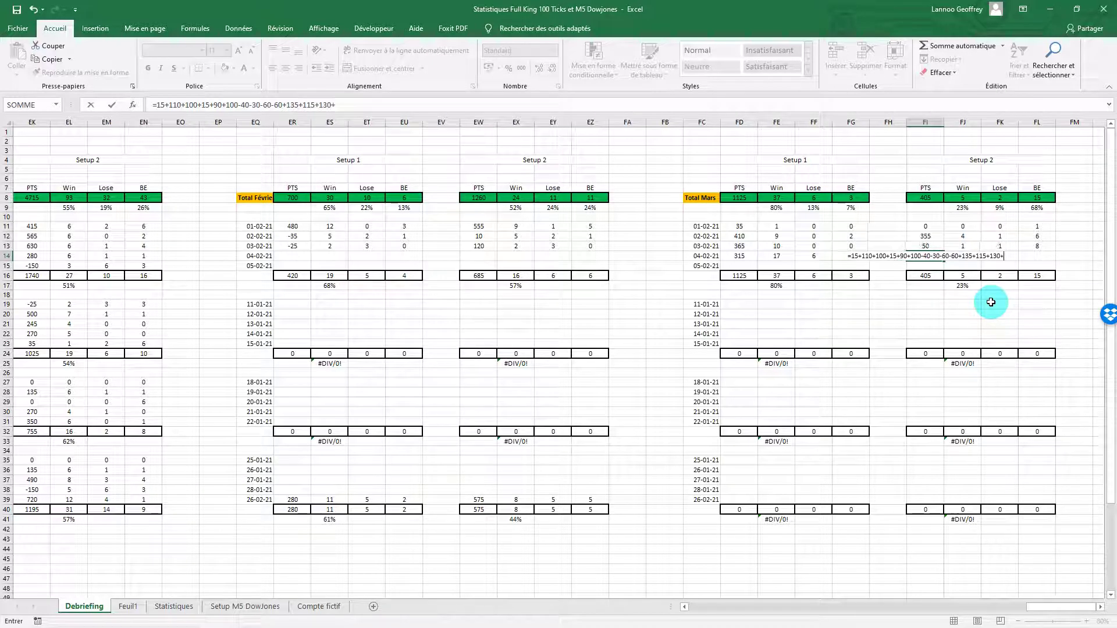
type("-")
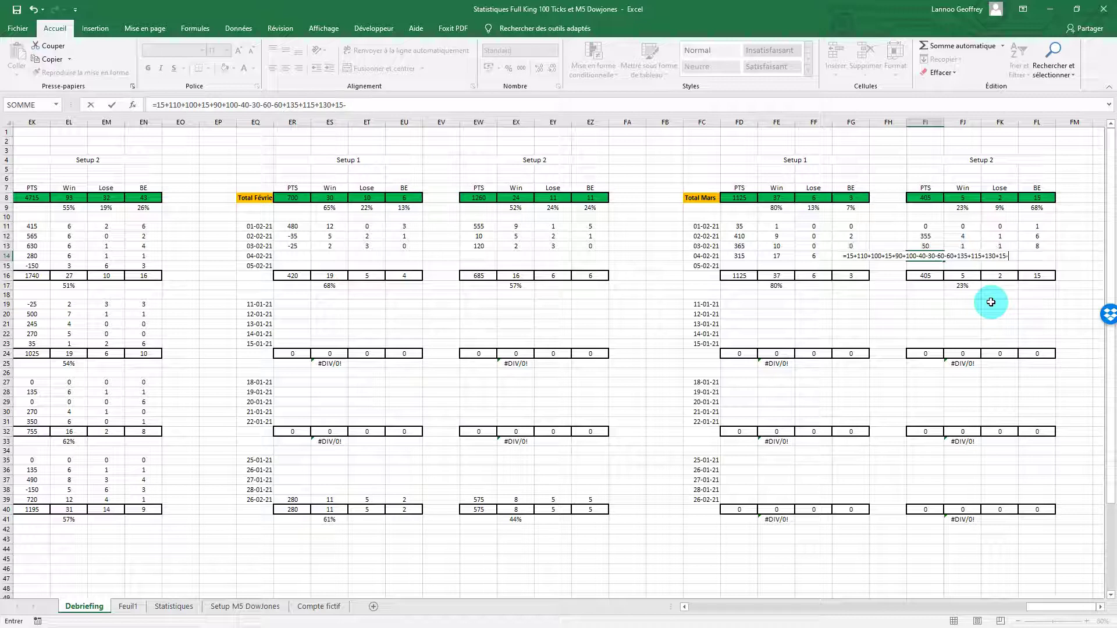
type("70-100")
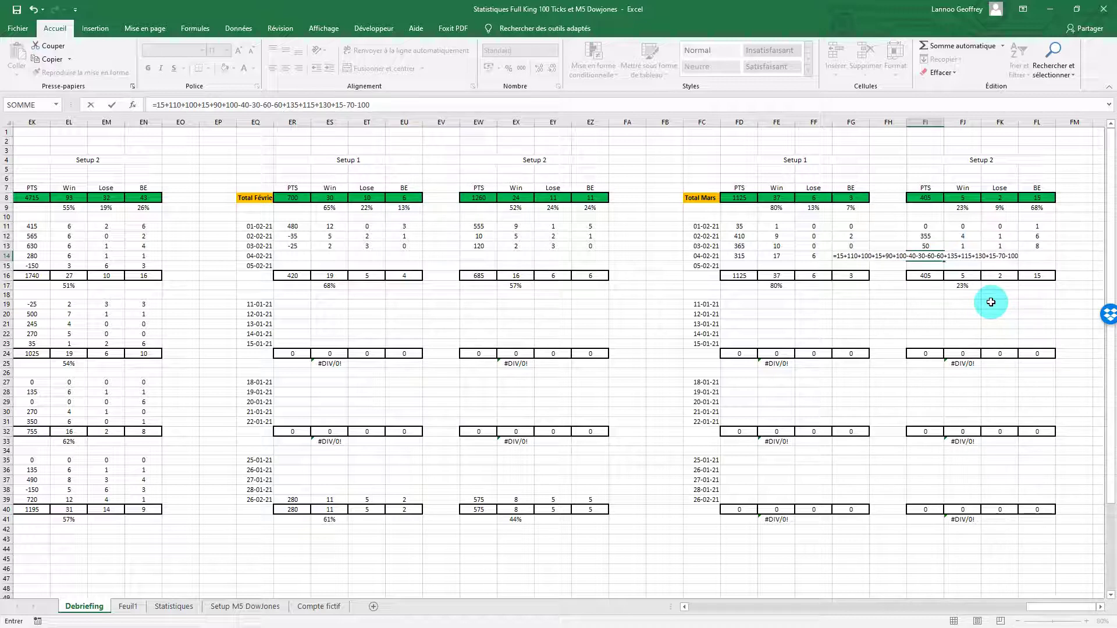
type("+16")
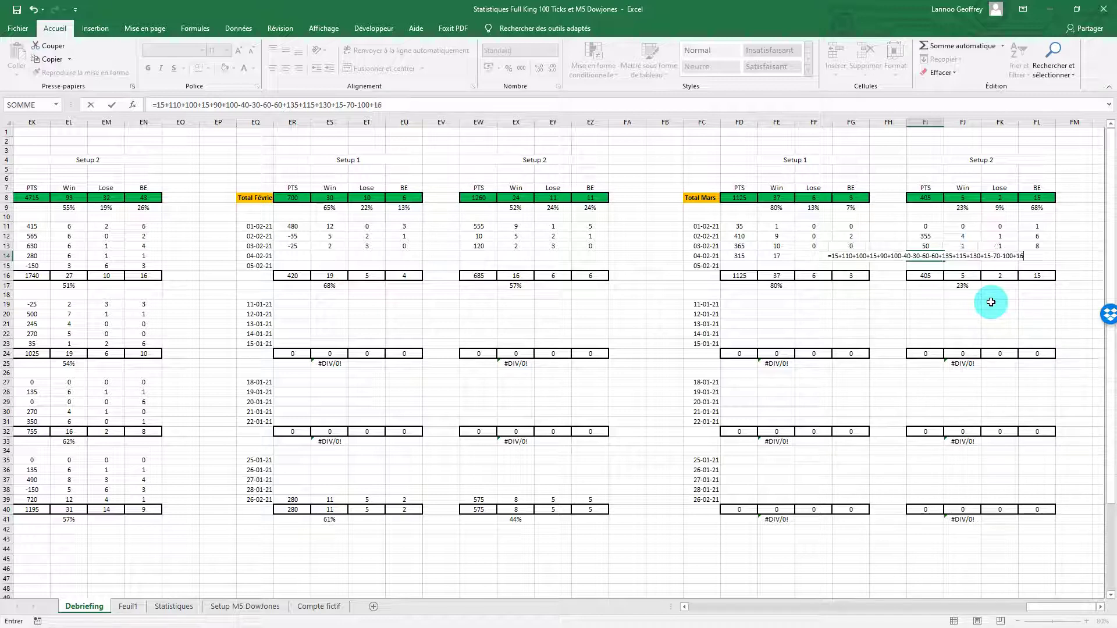
type("0+100+1")
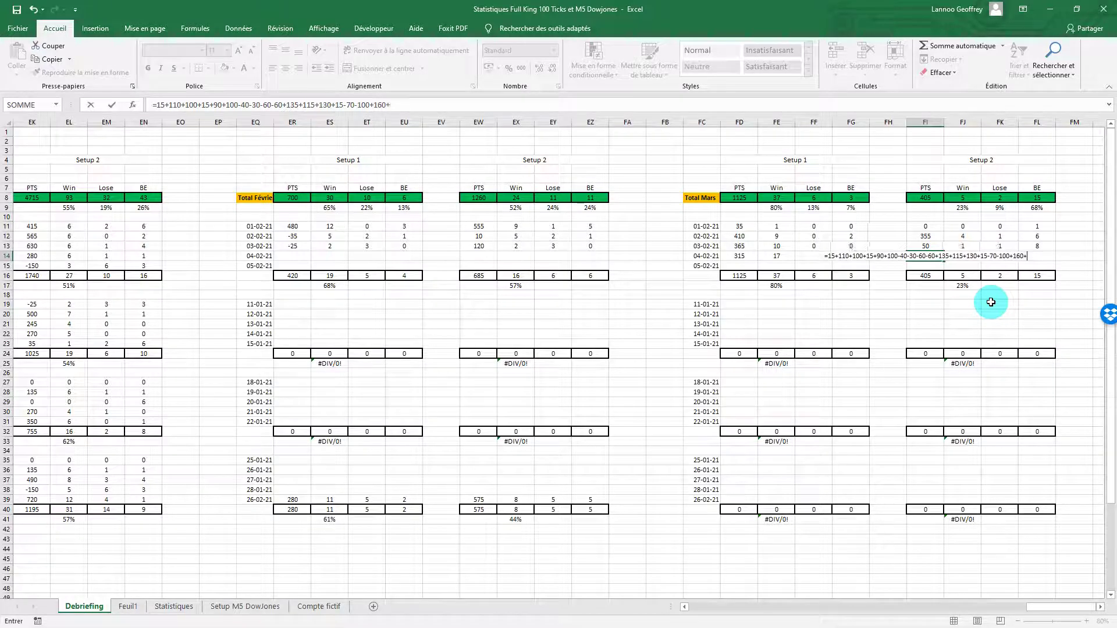
type("00")
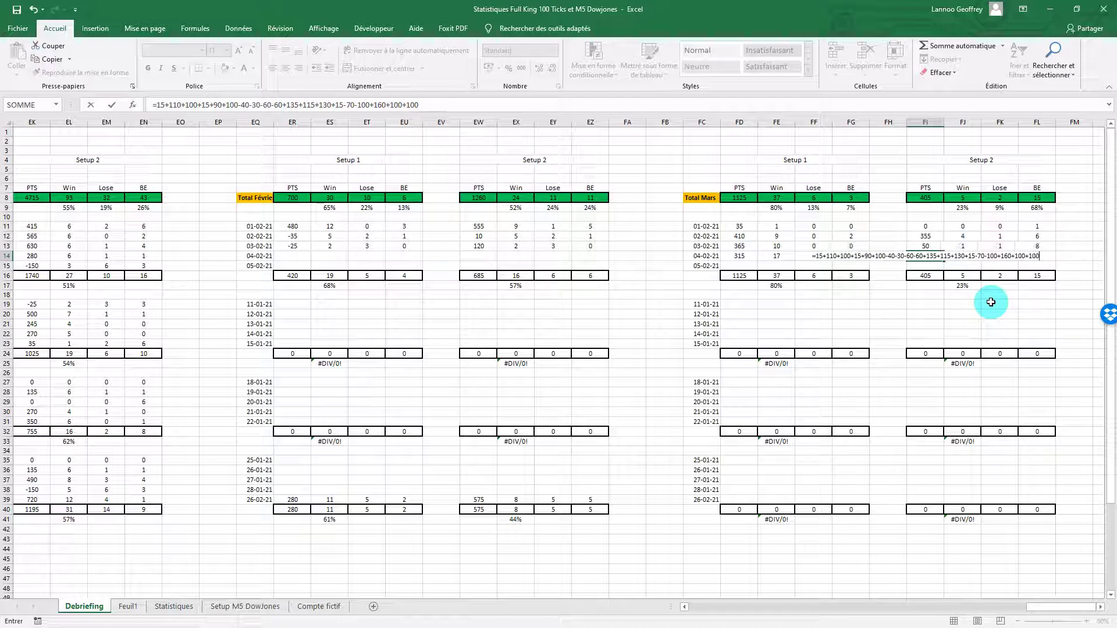
key("Return")
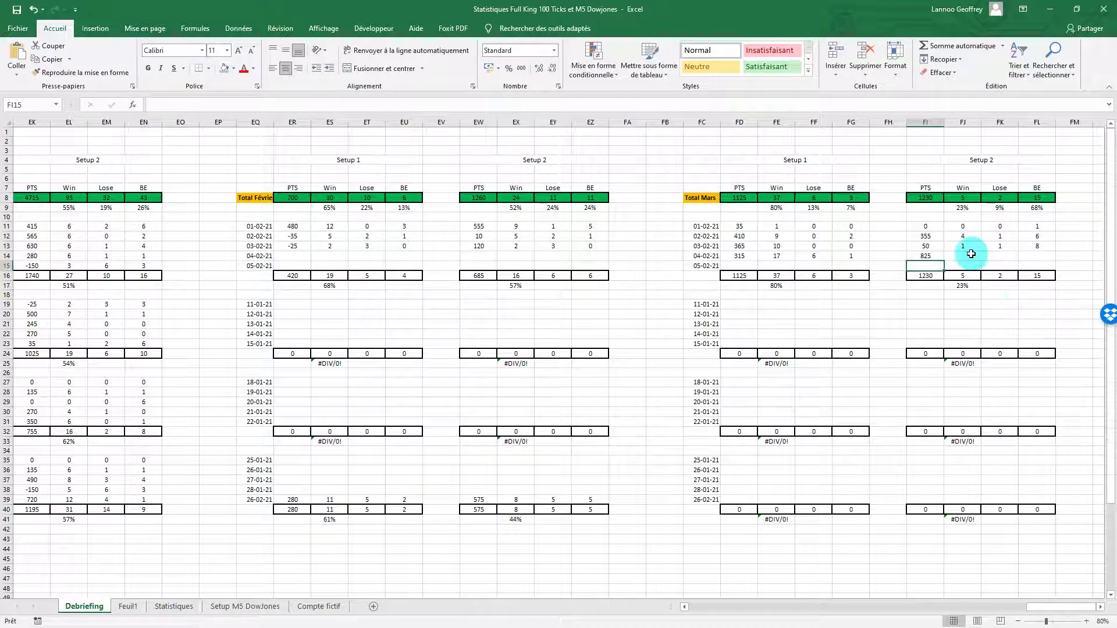
- Fill in the March Setup 2 counts for 04-02-21 with Win 13, Lose 6 and BE 5
left_click(963, 257)
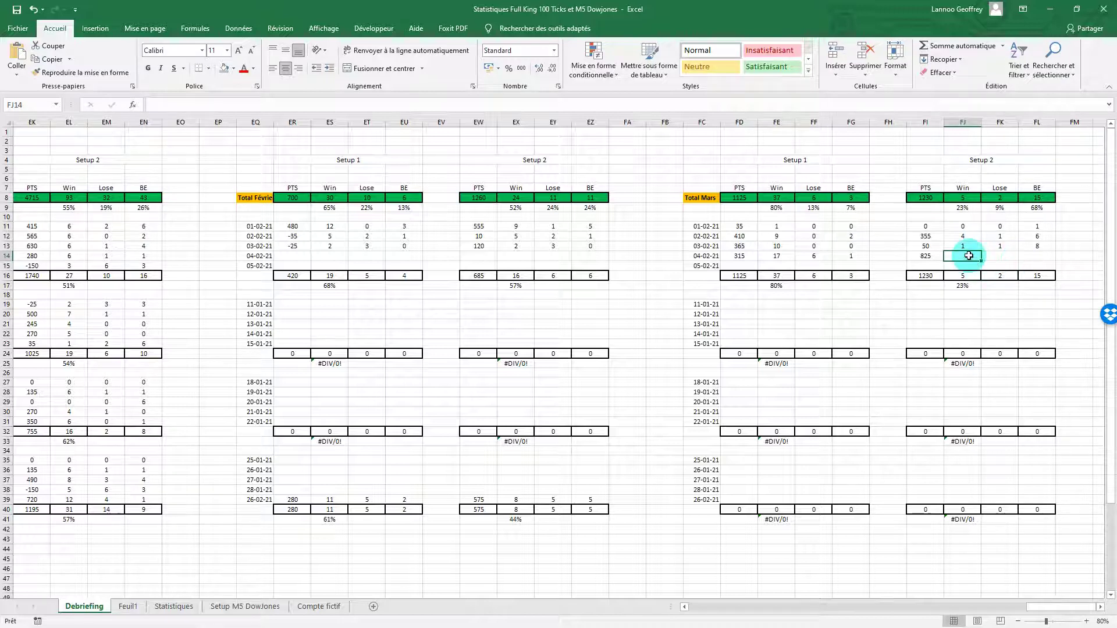
type("13")
key("Tab")
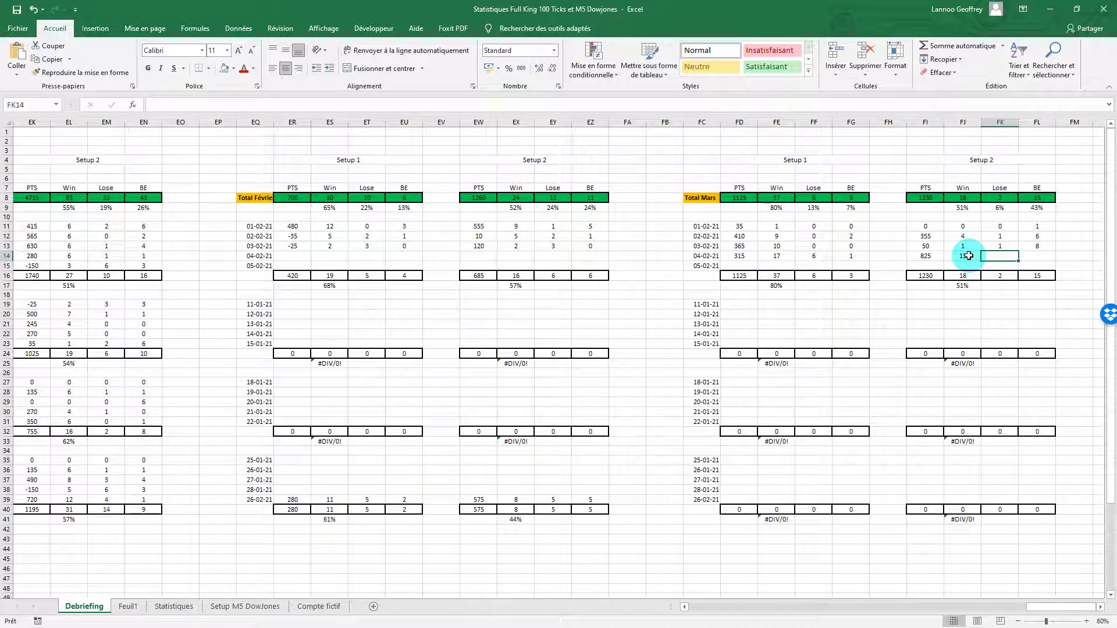
key("Tab")
type("5")
key("Return")
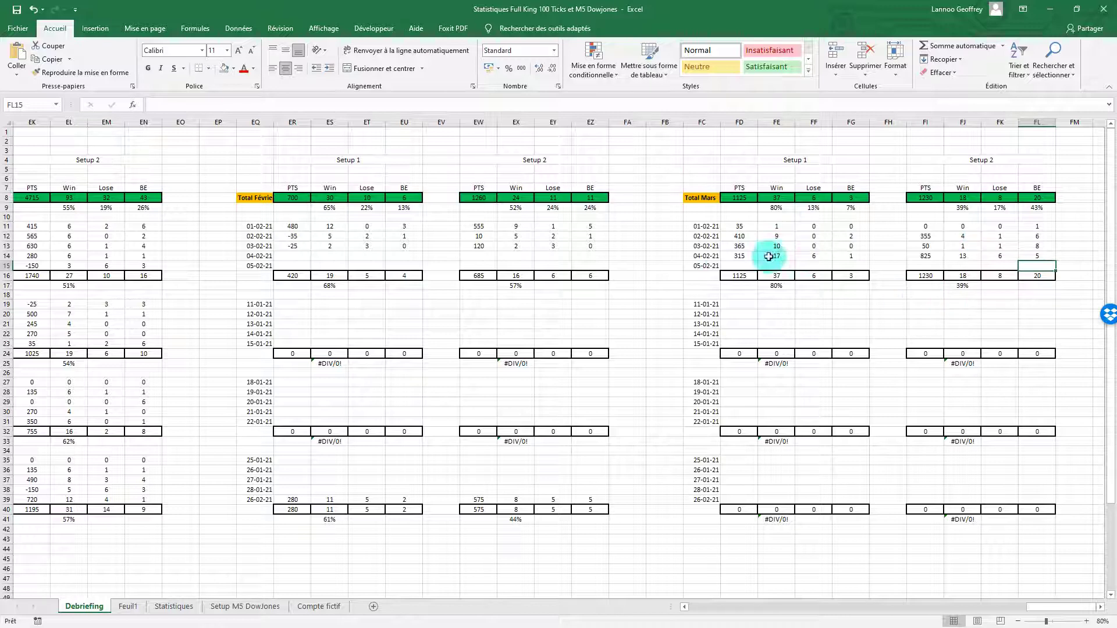
- Check the sum of the Setup 1 and Setup 2 PTS cells for 04-02-21 in March and save the workbook
left_click(740, 255)
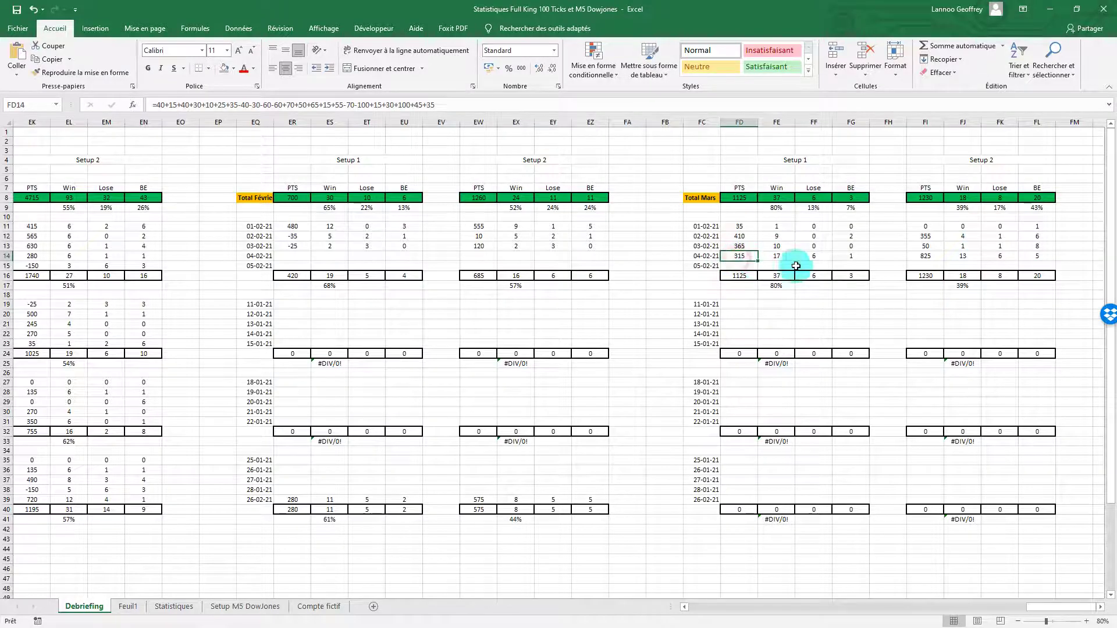
left_click(925, 256, "ctrl")
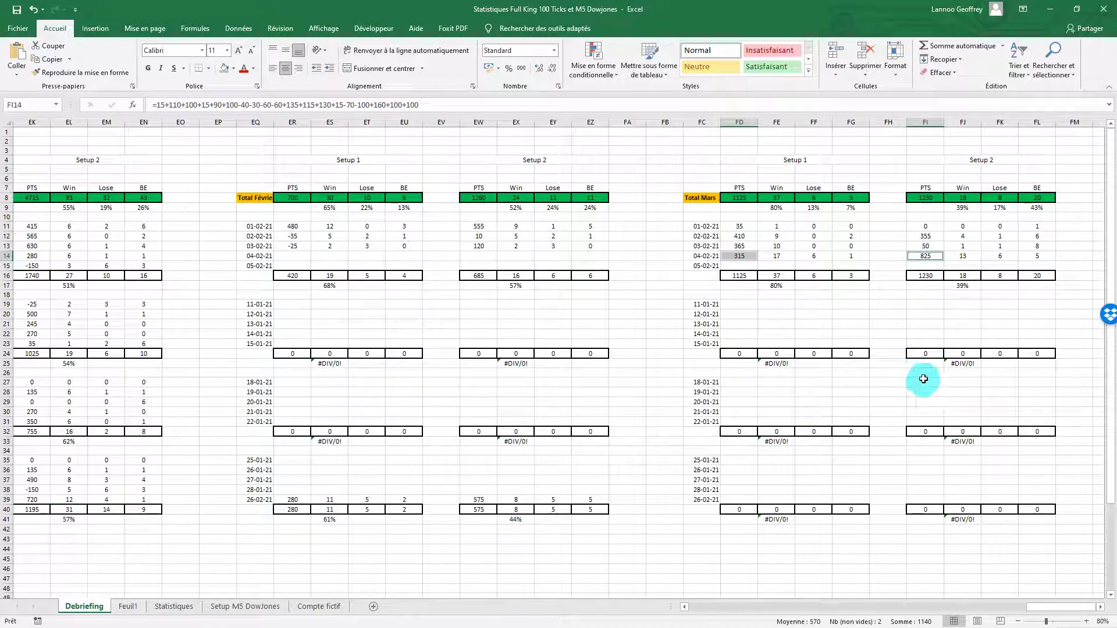
left_click(889, 265)
left_click(17, 10)
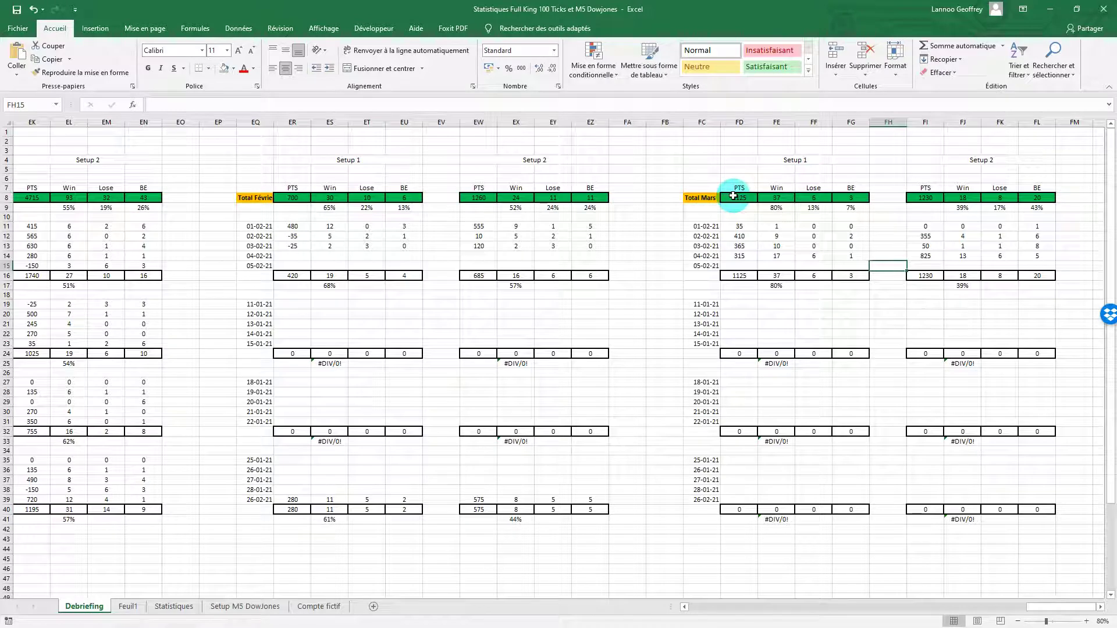
- Switch from Excel to the charting platform, put away the 100-tick chart and maximise the 500-tick DOW chart
left_click(1054, 10)
left_click(964, 162)
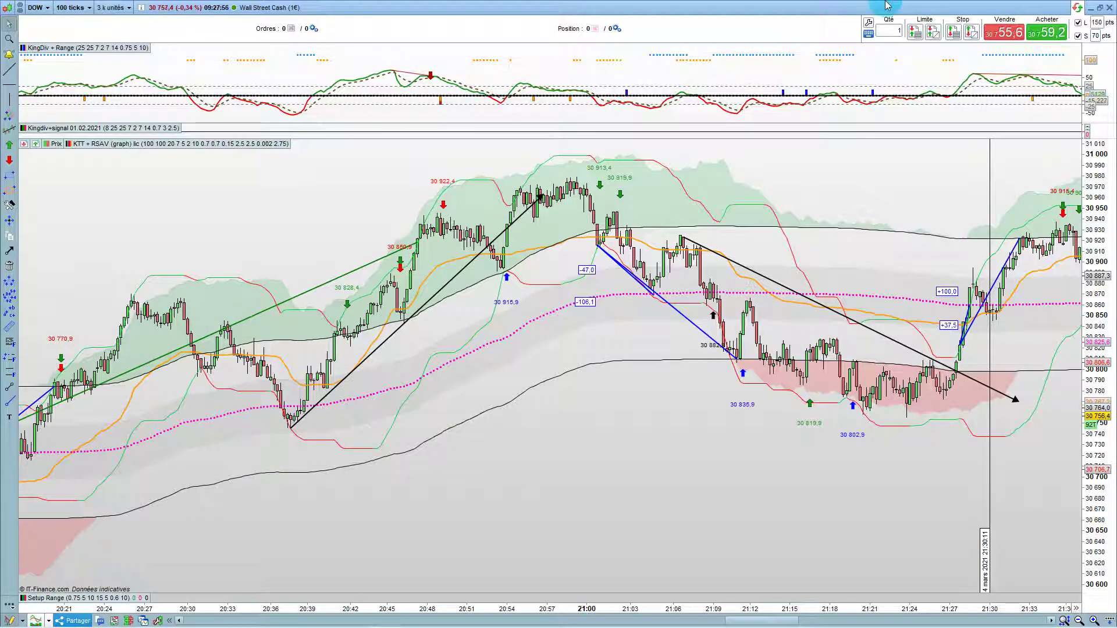
left_click(1099, 9)
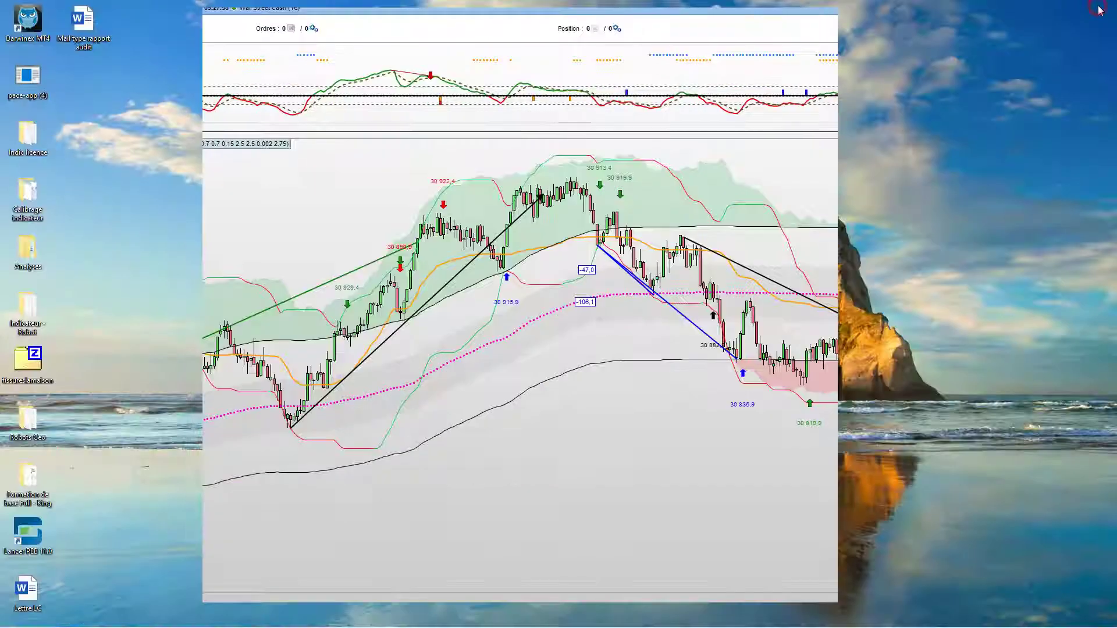
left_click_drag(620, 12, 600, 34)
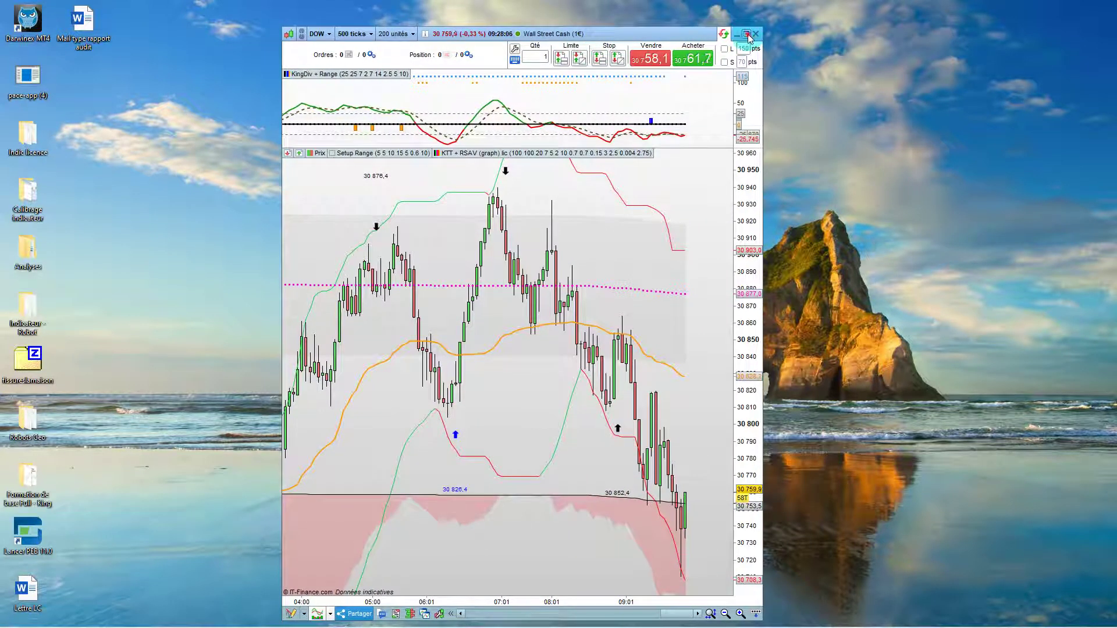
left_click(747, 35)
- Set the history quantity of the 500-tick DOW chart to 1 k unités
scroll(688, 240, "down", 5)
scroll(687, 240, "down", 2)
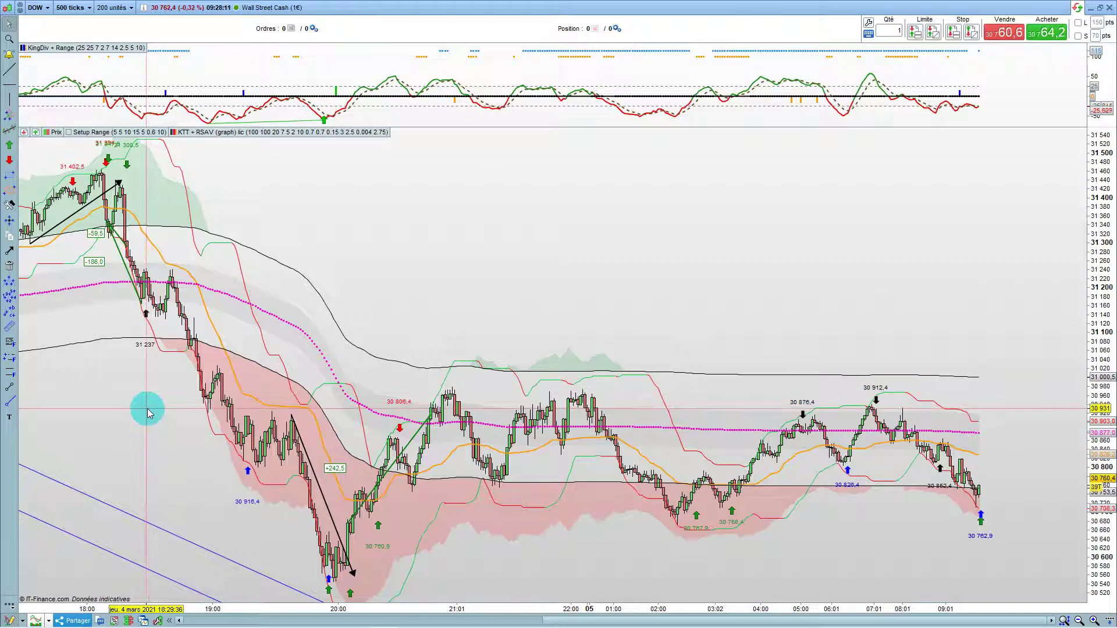
left_click_drag(148, 408, 566, 404)
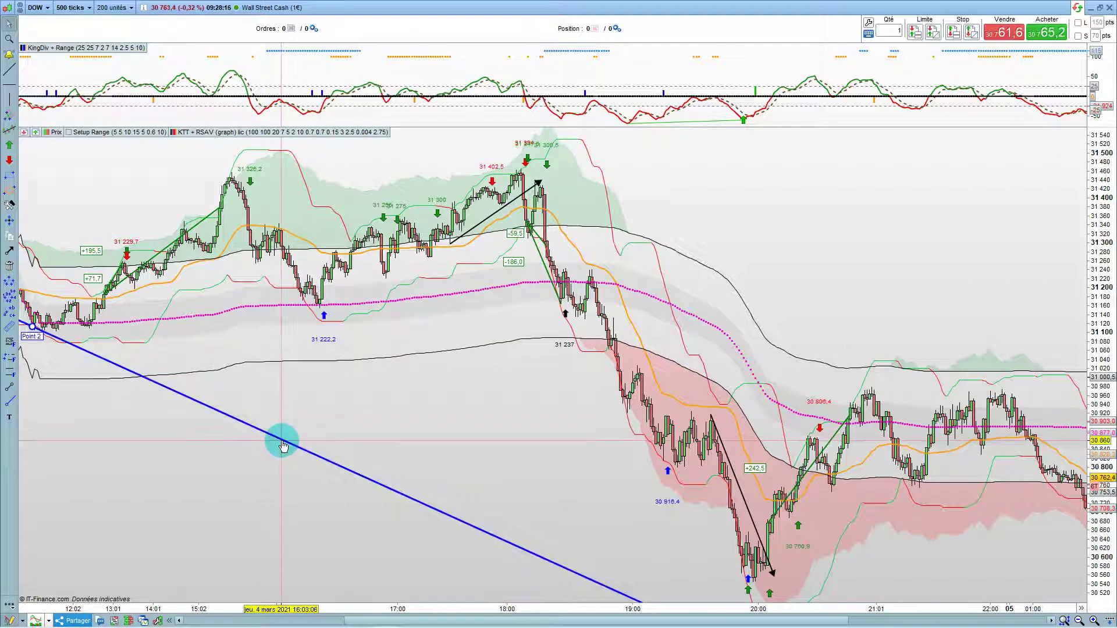
mouse_move(306, 626)
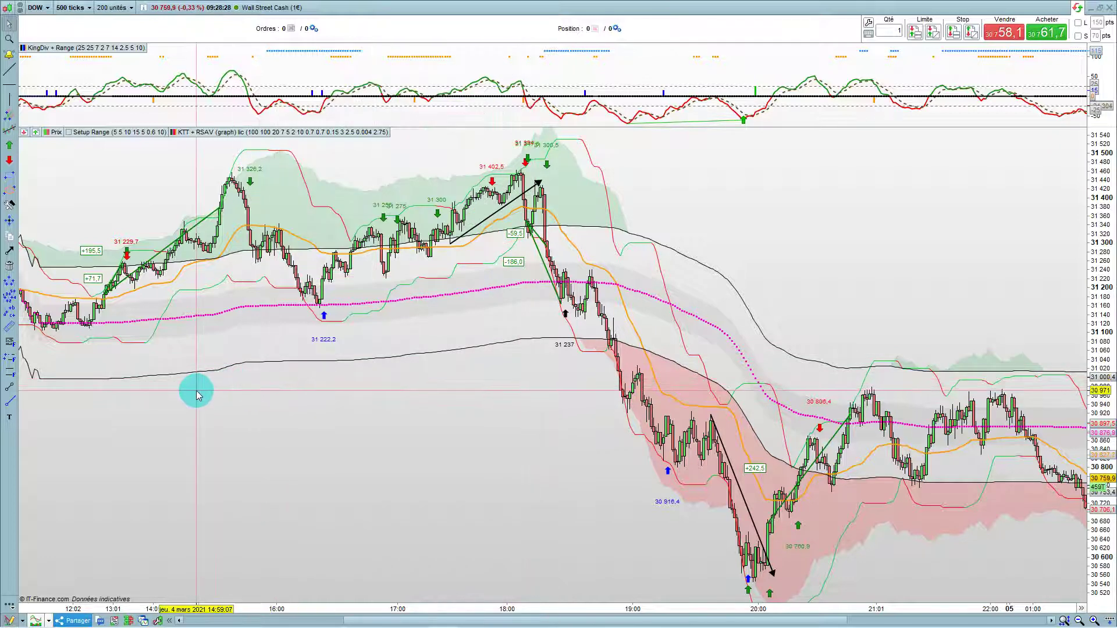
left_click_drag(195, 412, 464, 430)
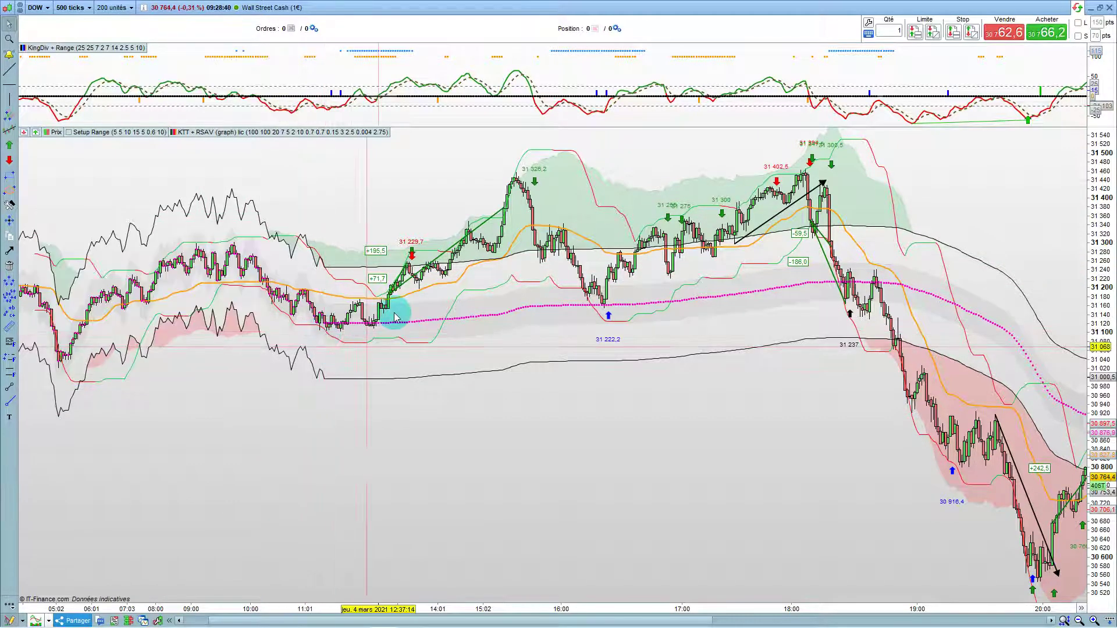
scroll(405, 288, "up", 2)
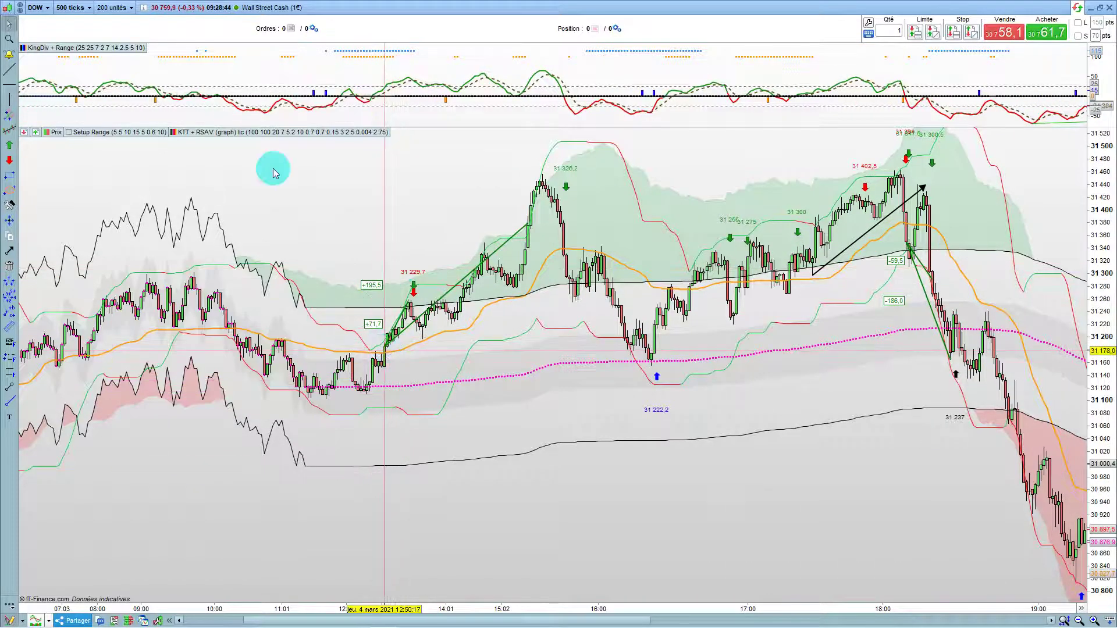
left_click(114, 8)
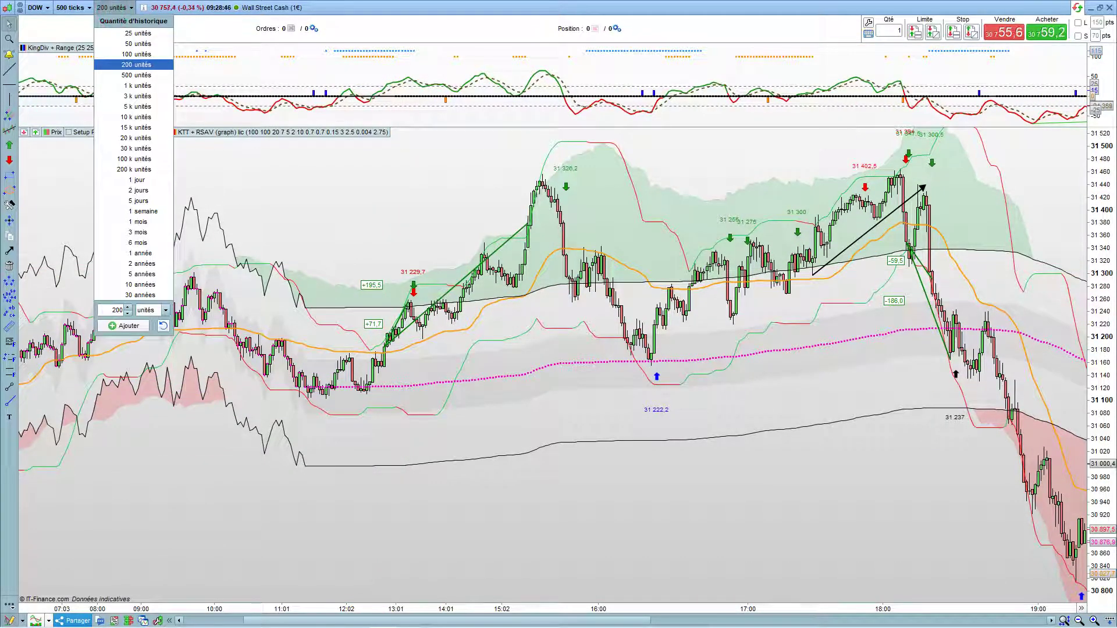
left_click(138, 86)
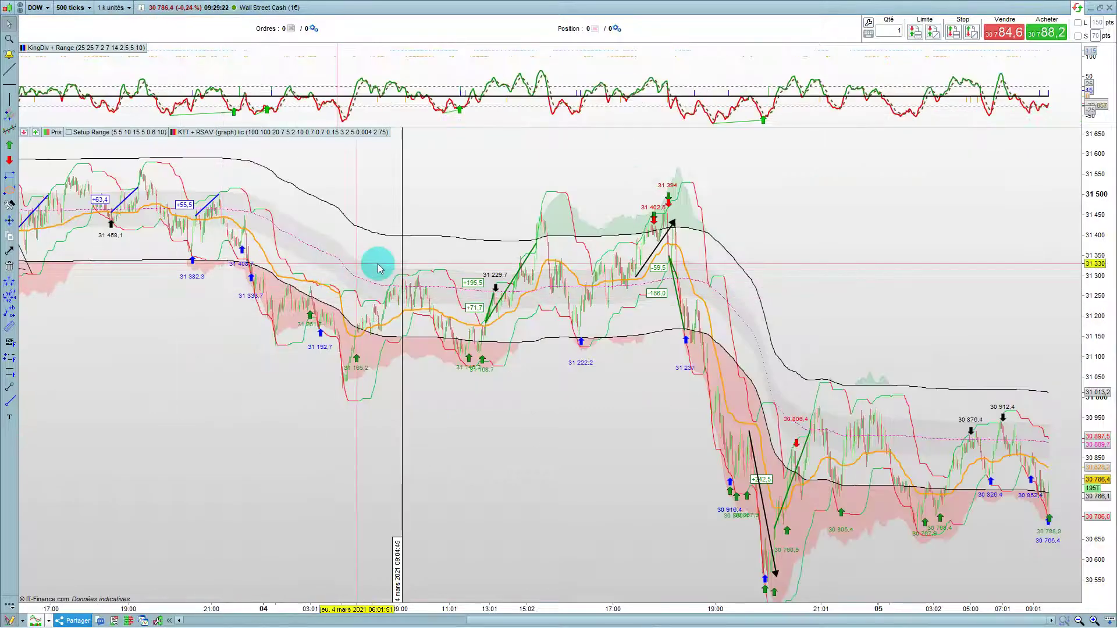
- Draw a ruler line rising about 95.8 points from the 31 222,2 buy signal at about 16:22 on 4 March
scroll(382, 268, "up", 5)
left_click_drag(217, 409, 483, 442)
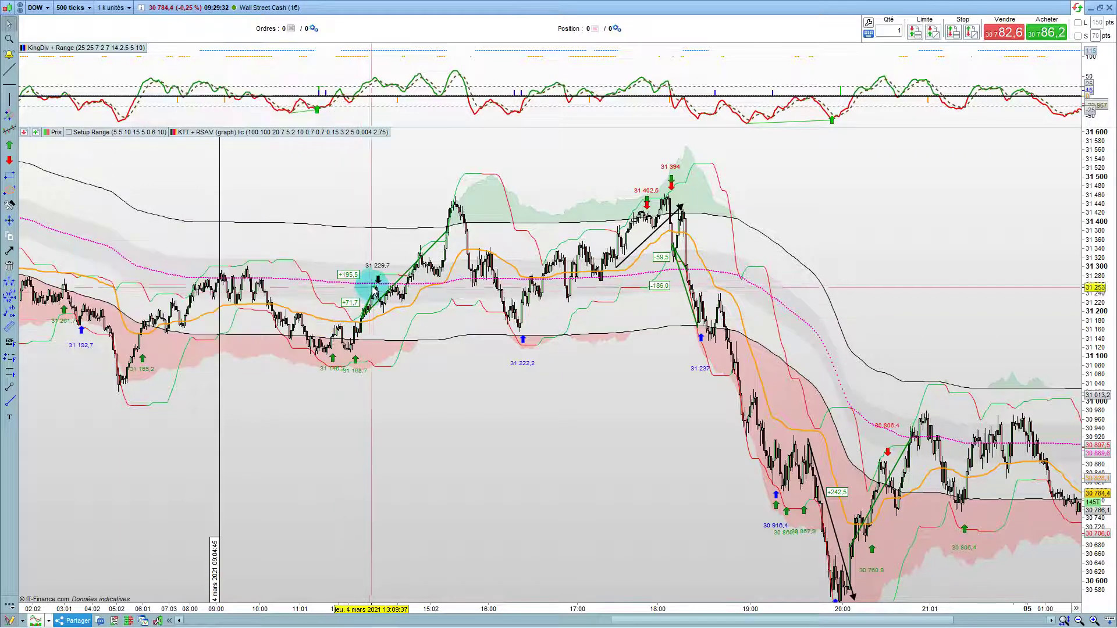
mouse_move(376, 286)
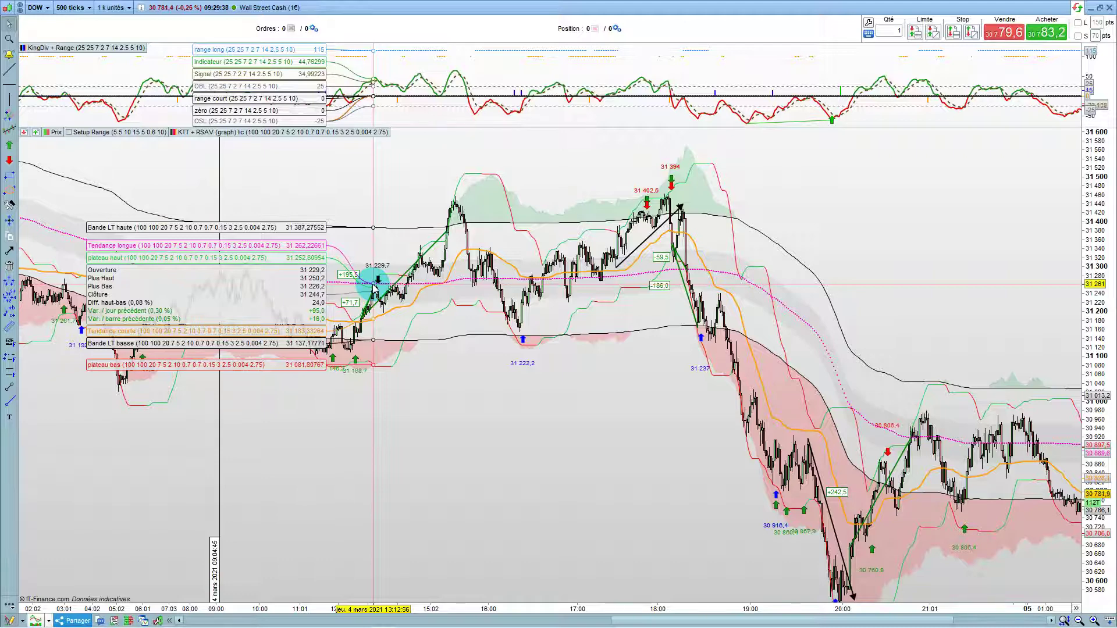
left_click_drag(559, 316, 502, 319)
scroll(482, 295, "up", 2)
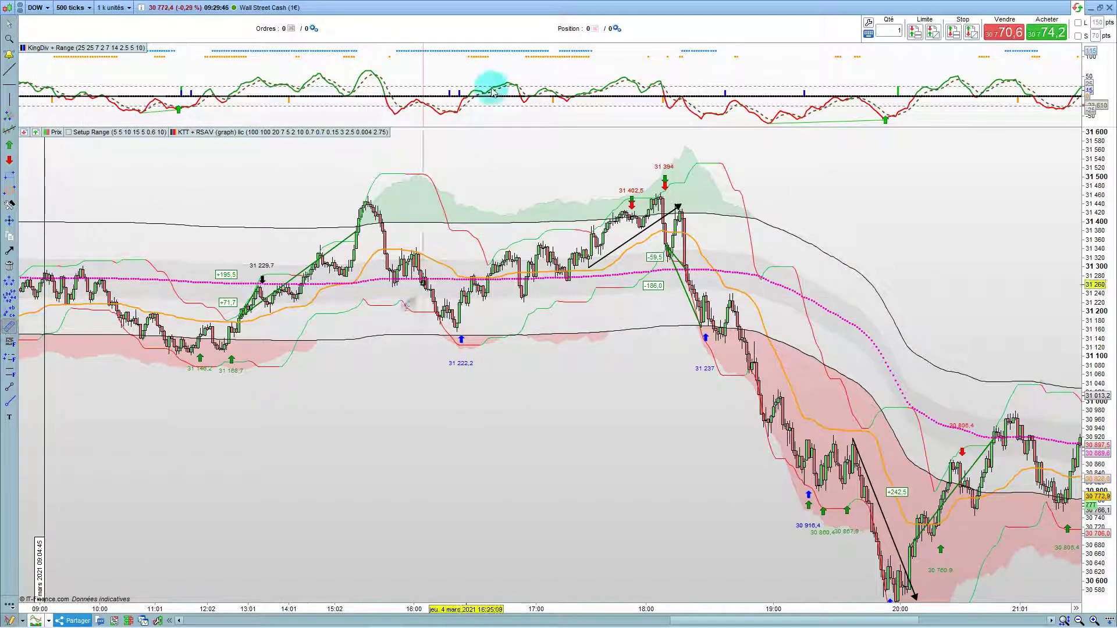
left_click(480, 56)
left_click(460, 298)
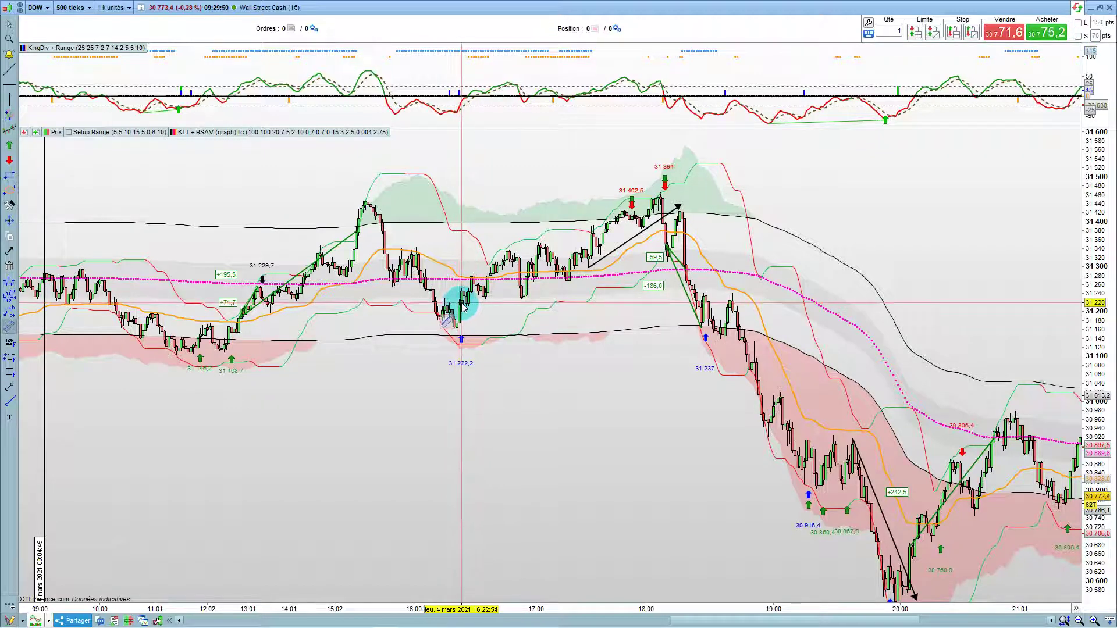
left_click_drag(464, 308, 490, 262)
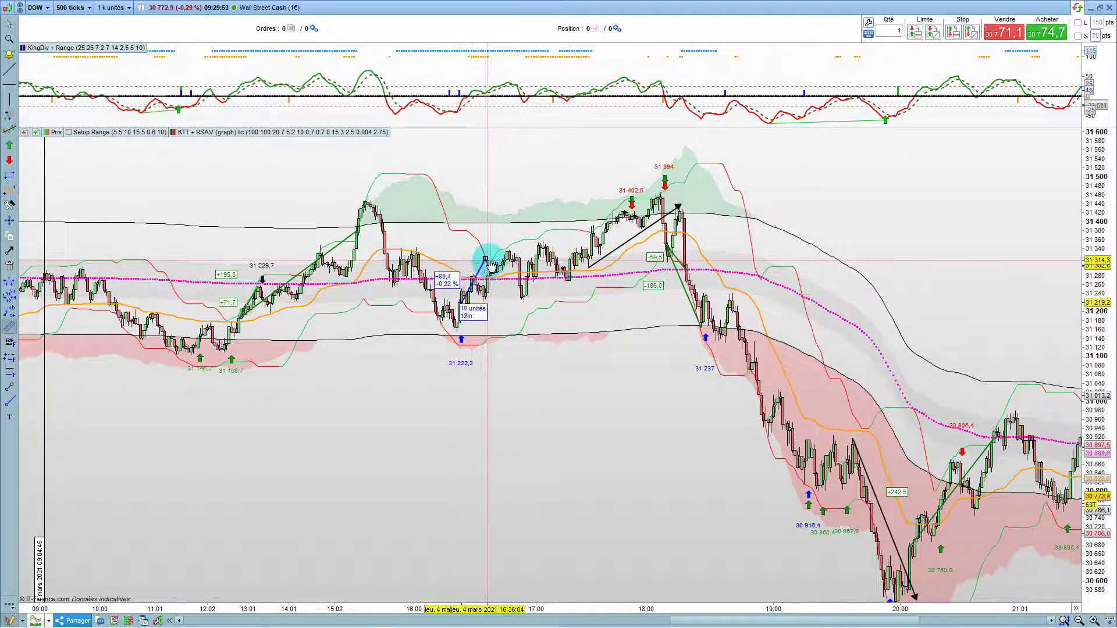
left_click(148, 333)
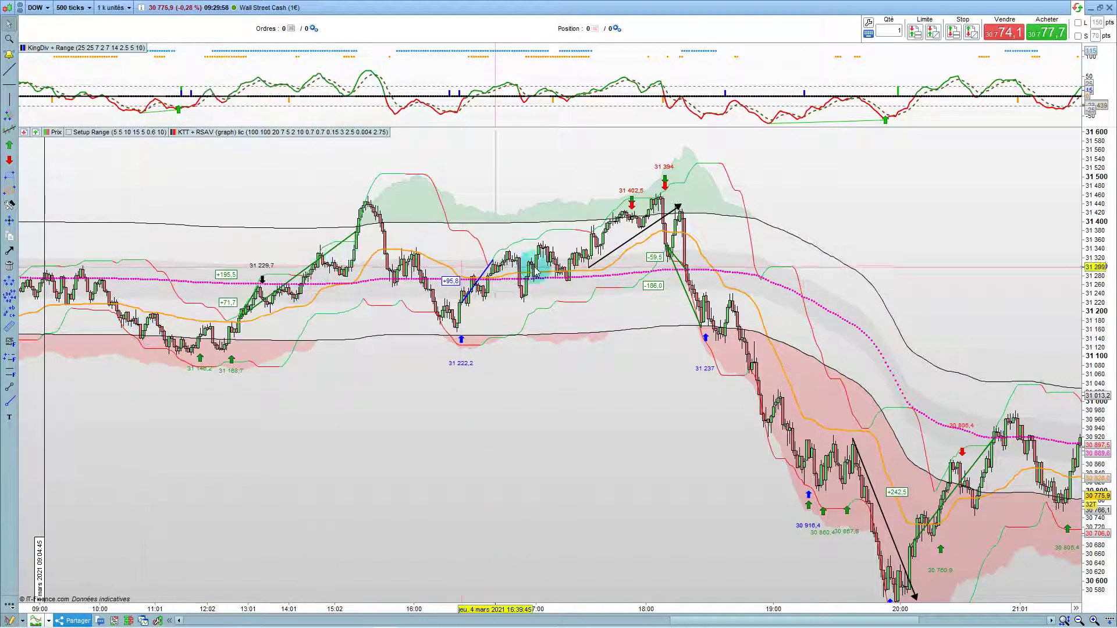
- Move the start points of the two green ruler lines up to the 31 394 sell signal, giving about -106 and -232.5 points
left_click_drag(618, 295, 495, 308)
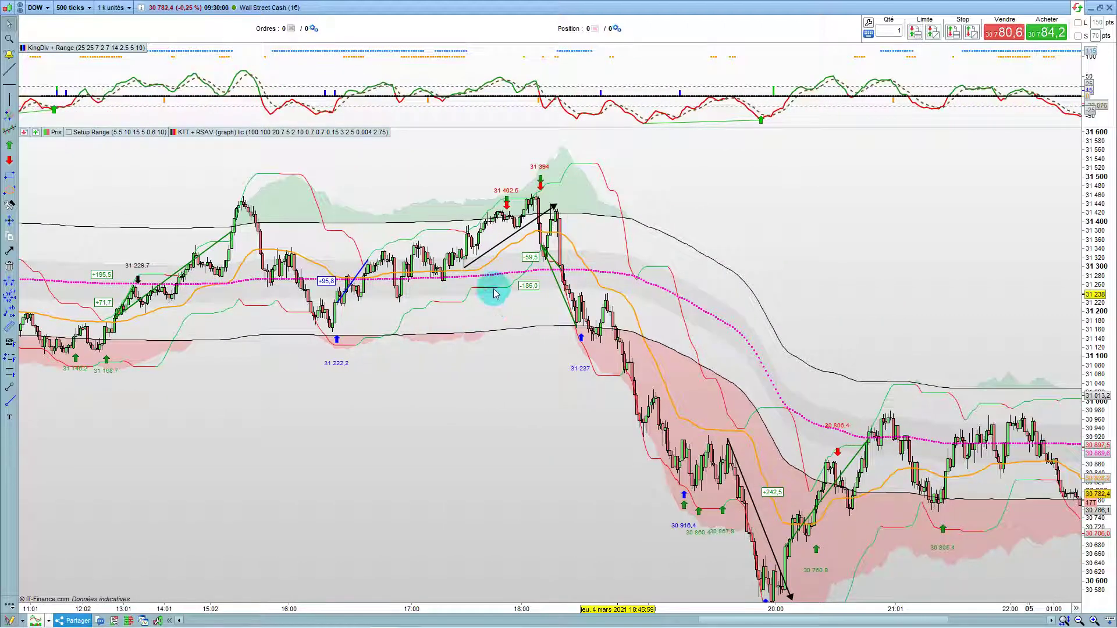
scroll(554, 99, "up", 3)
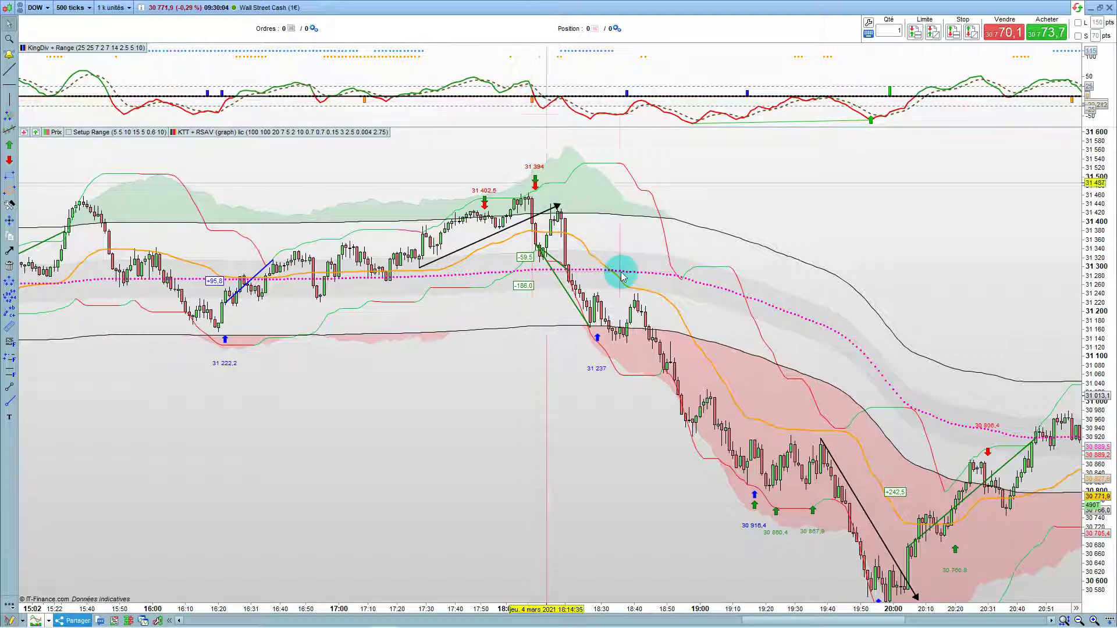
left_click(535, 236)
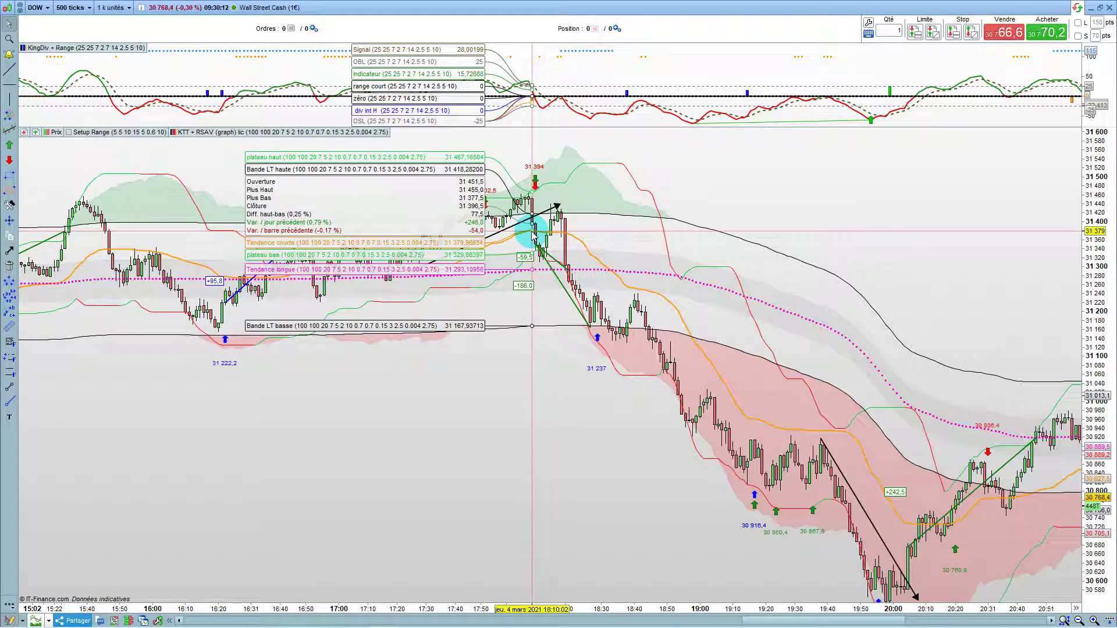
left_click(535, 236)
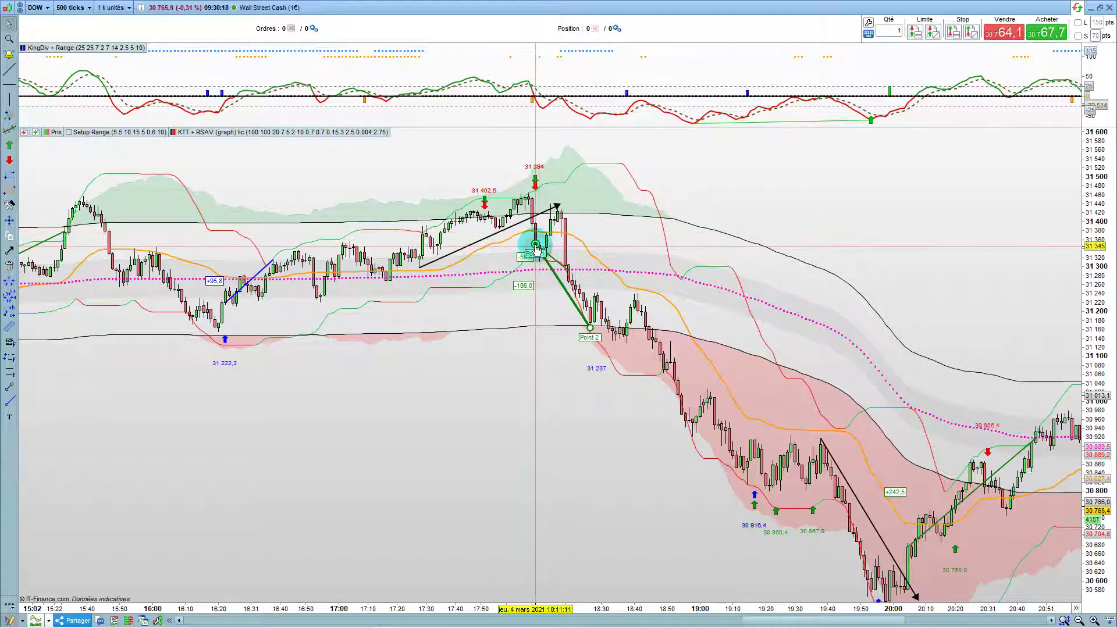
left_click_drag(534, 244, 536, 229)
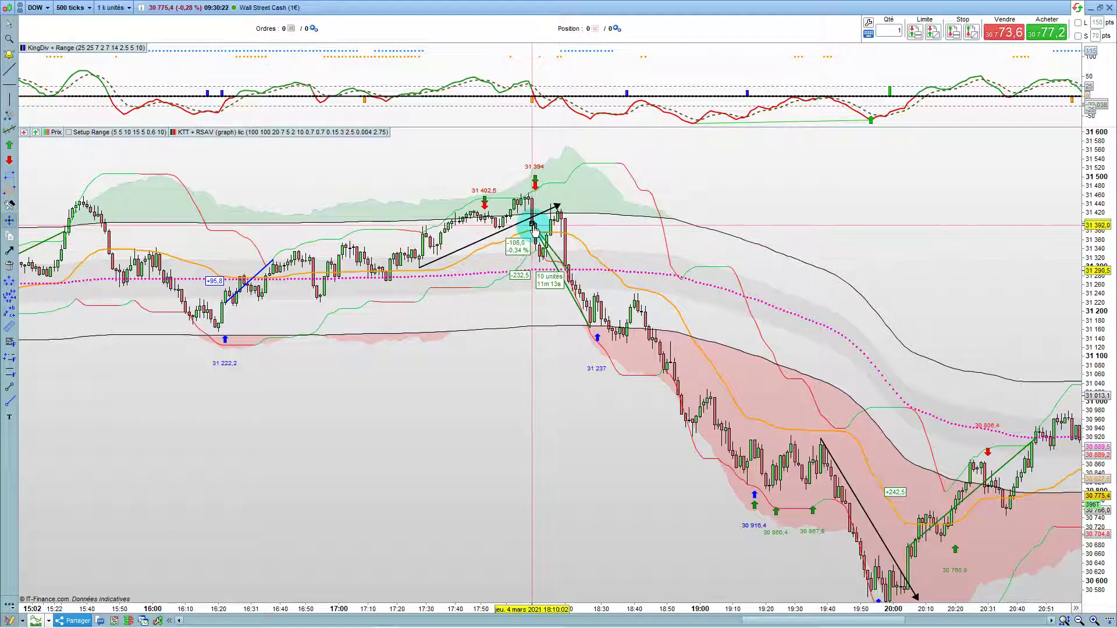
left_click(253, 367)
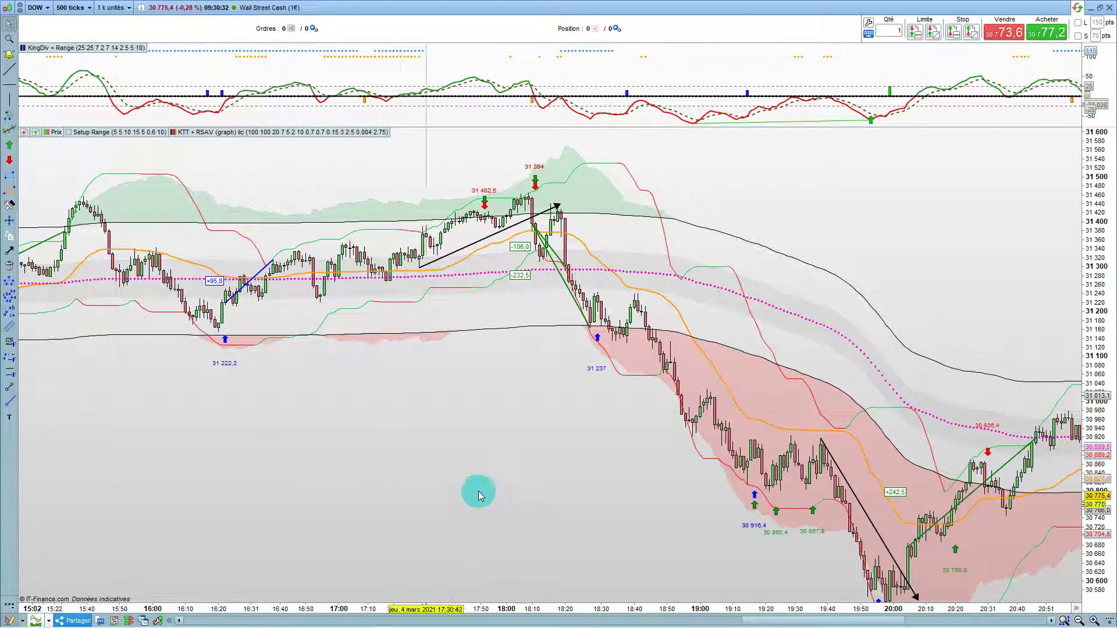
- Examine the remaining buy and sell signals on the 500-tick chart from the evening of 4 March into 5 March
left_click_drag(844, 394, 609, 307)
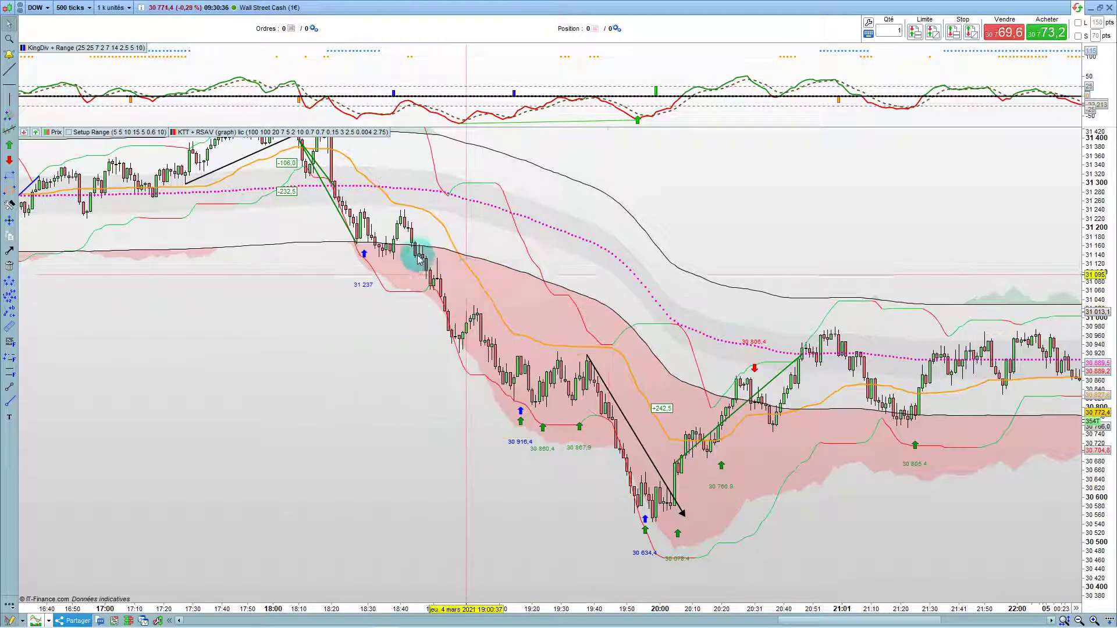
left_click(521, 423)
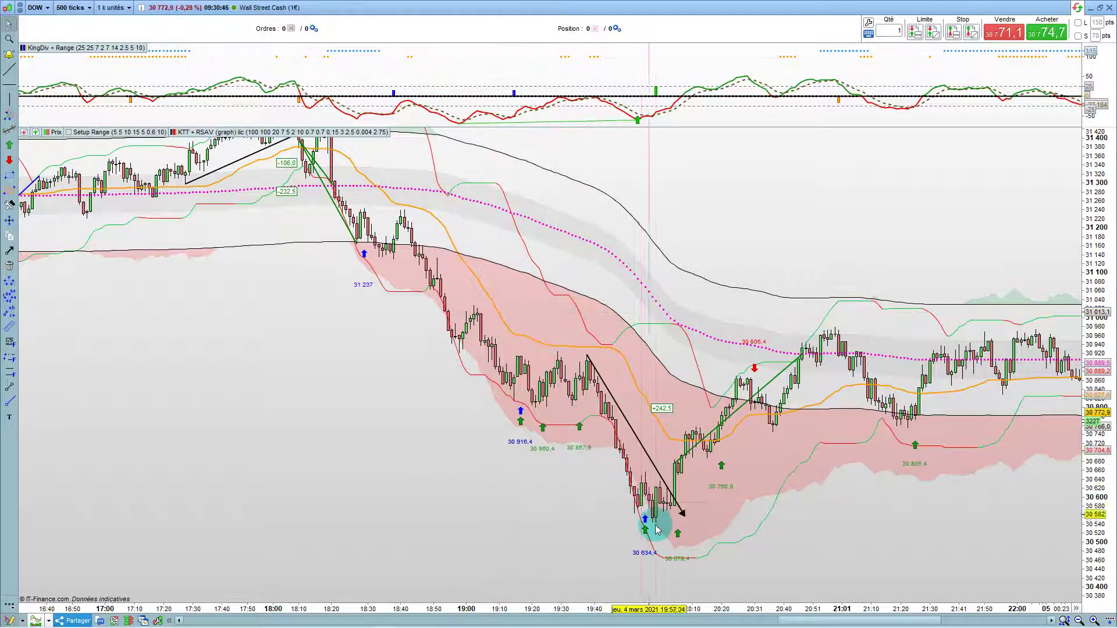
left_click(678, 512)
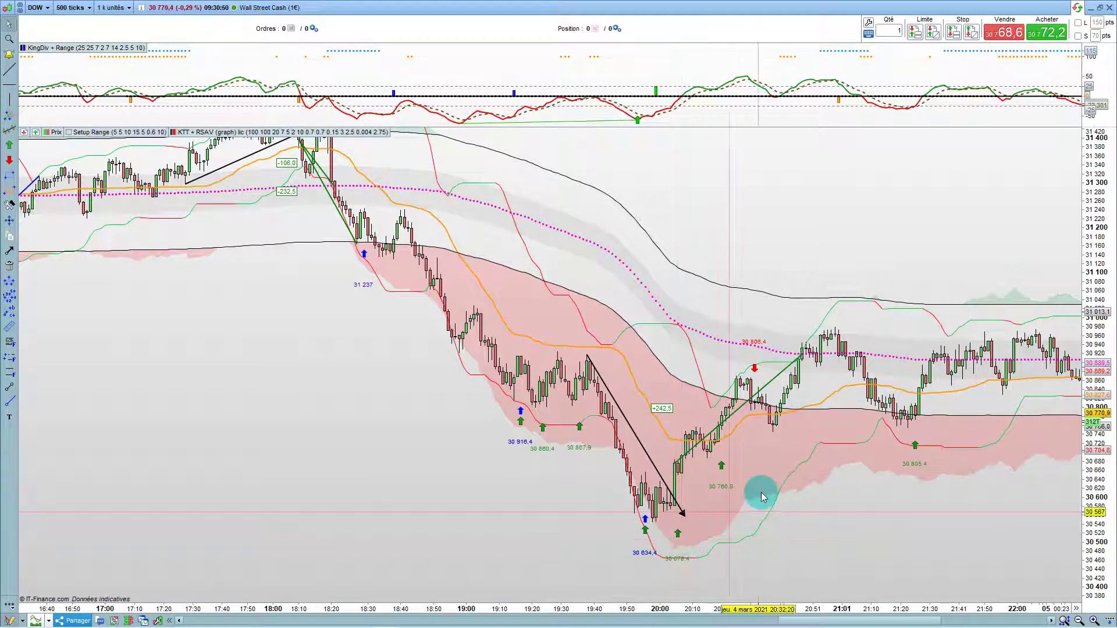
left_click_drag(761, 493, 622, 493)
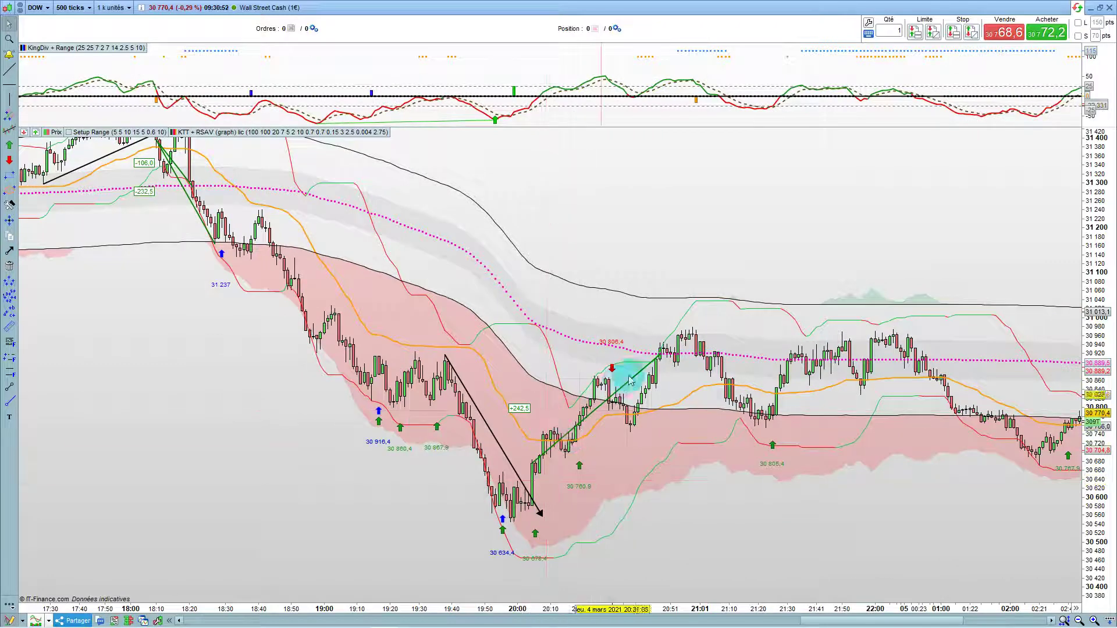
left_click(191, 444)
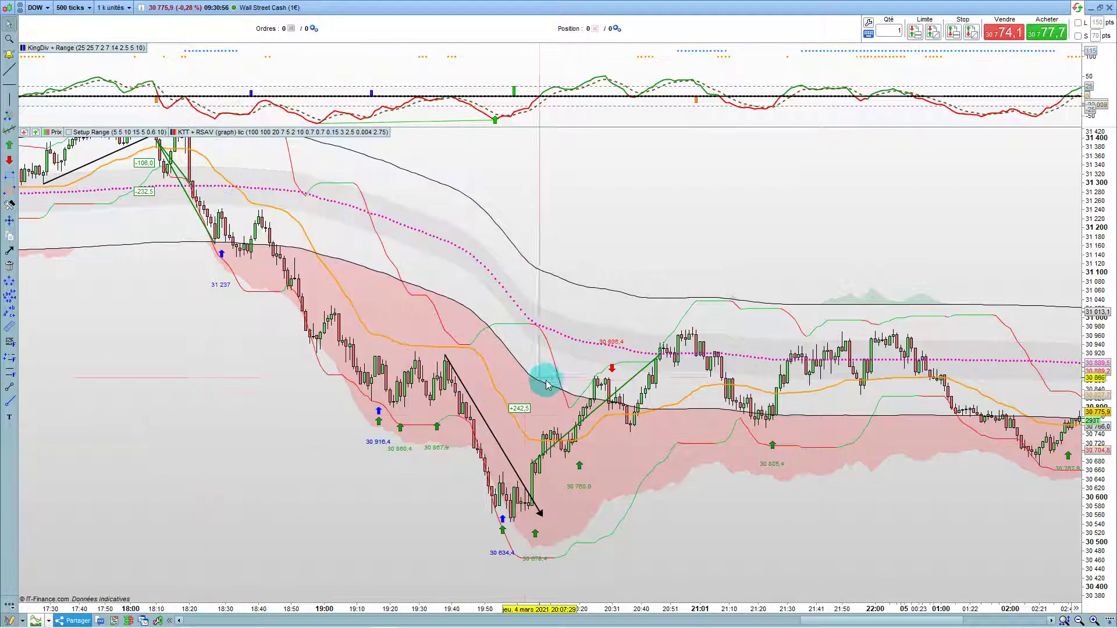
left_click_drag(745, 459, 635, 453)
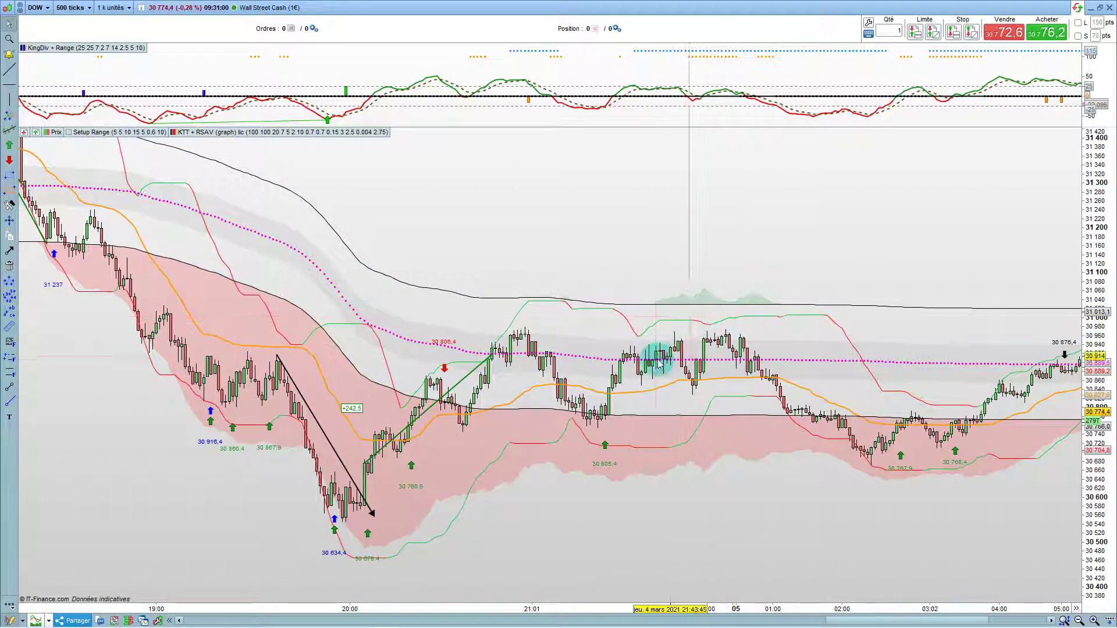
scroll(658, 366, "down", 2)
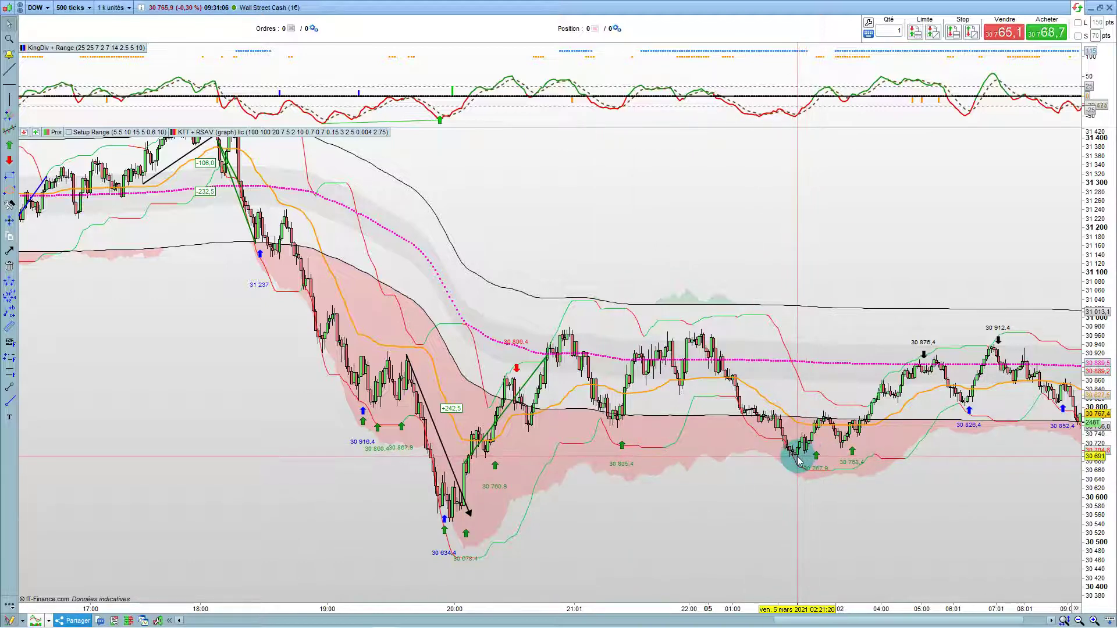
- Draw a descending channel from the 5 March high at about 08:01, with a parallel copy of the trend line along the lows
left_click_drag(879, 462, 797, 466)
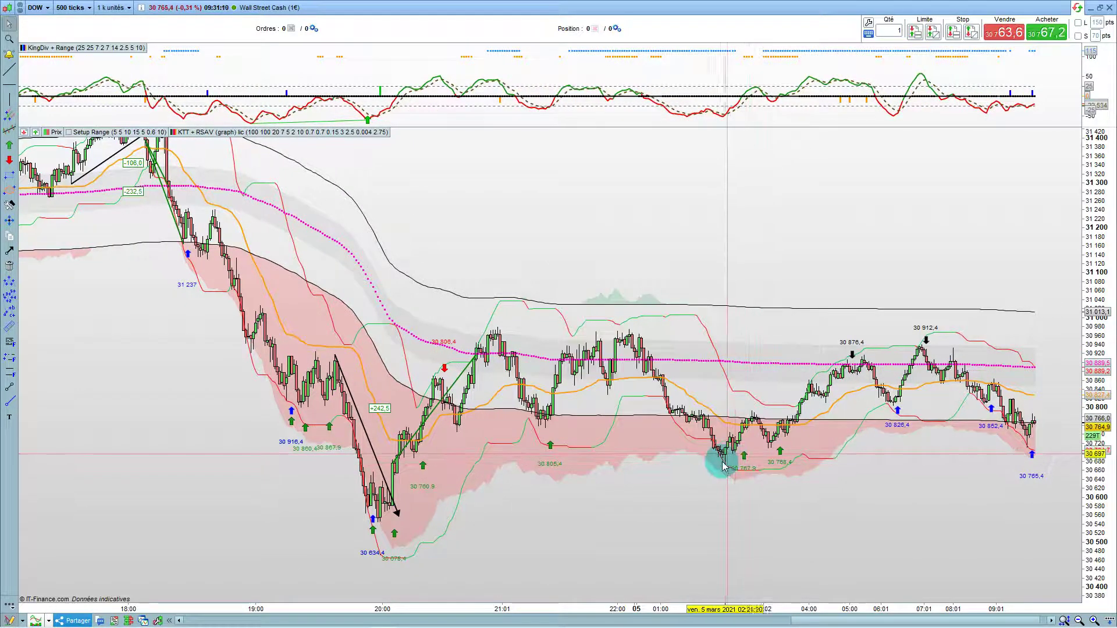
left_click_drag(944, 476, 774, 483)
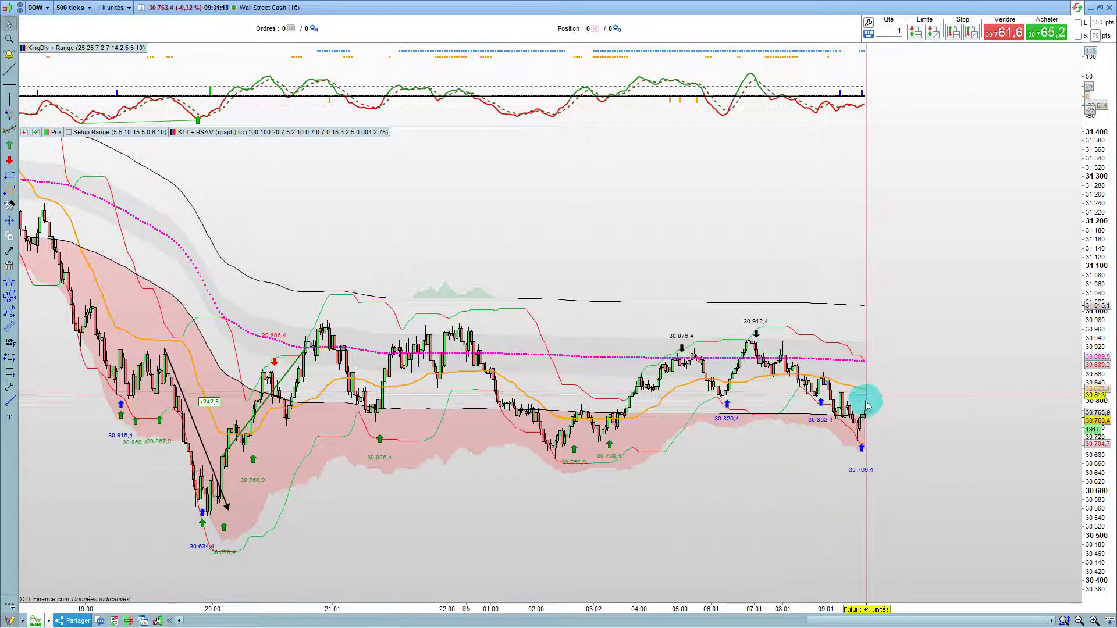
scroll(961, 402, "up", 2)
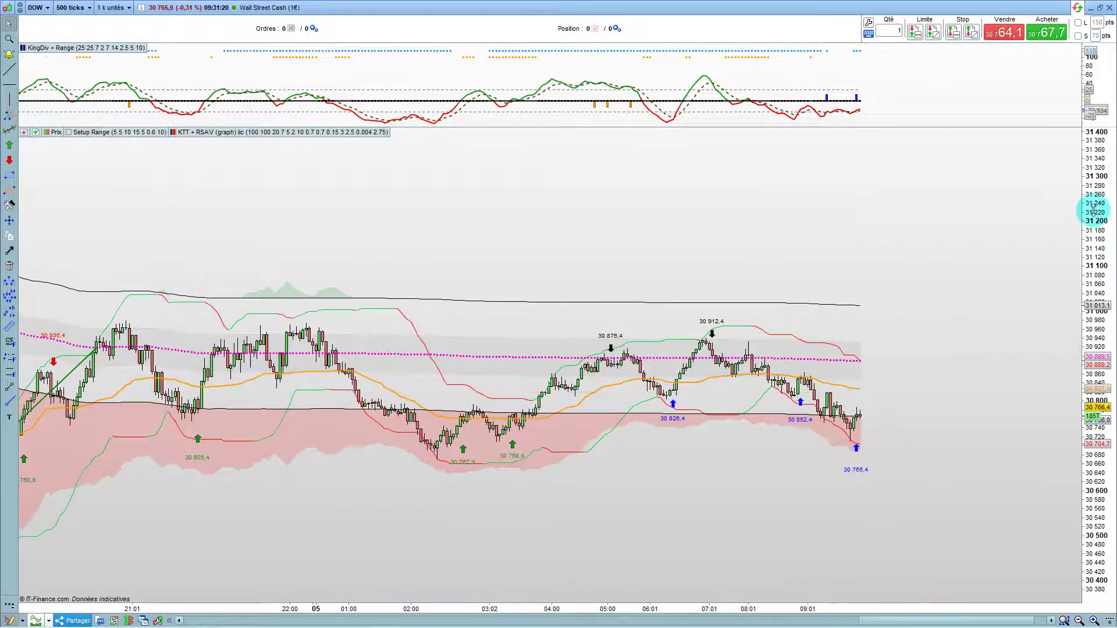
left_click_drag(1094, 210, 1083, 141)
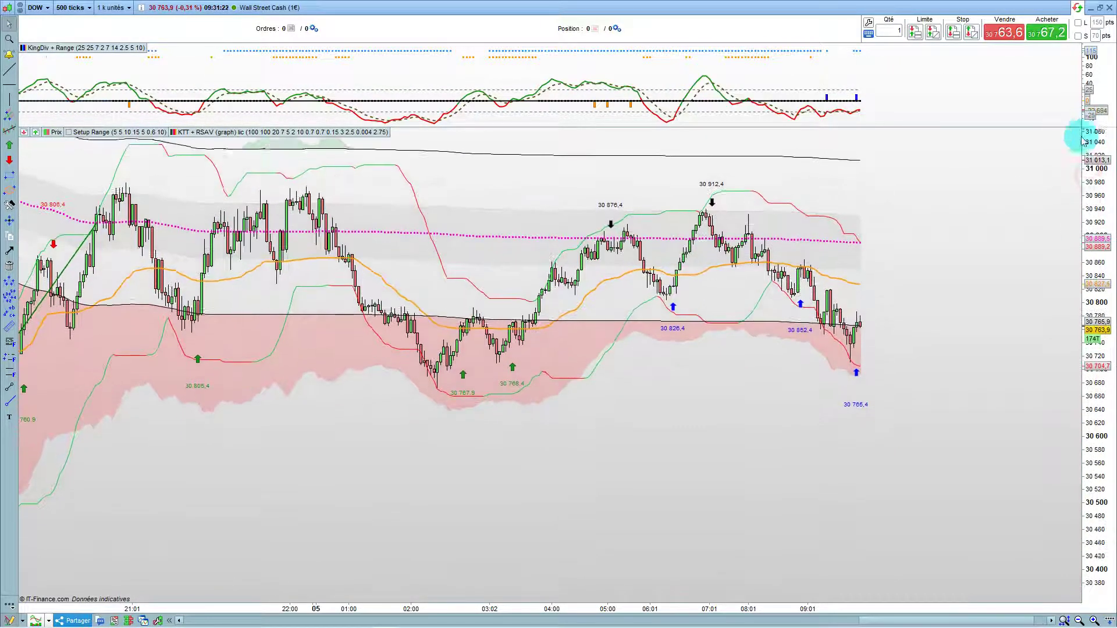
scroll(1017, 468, "up", 2)
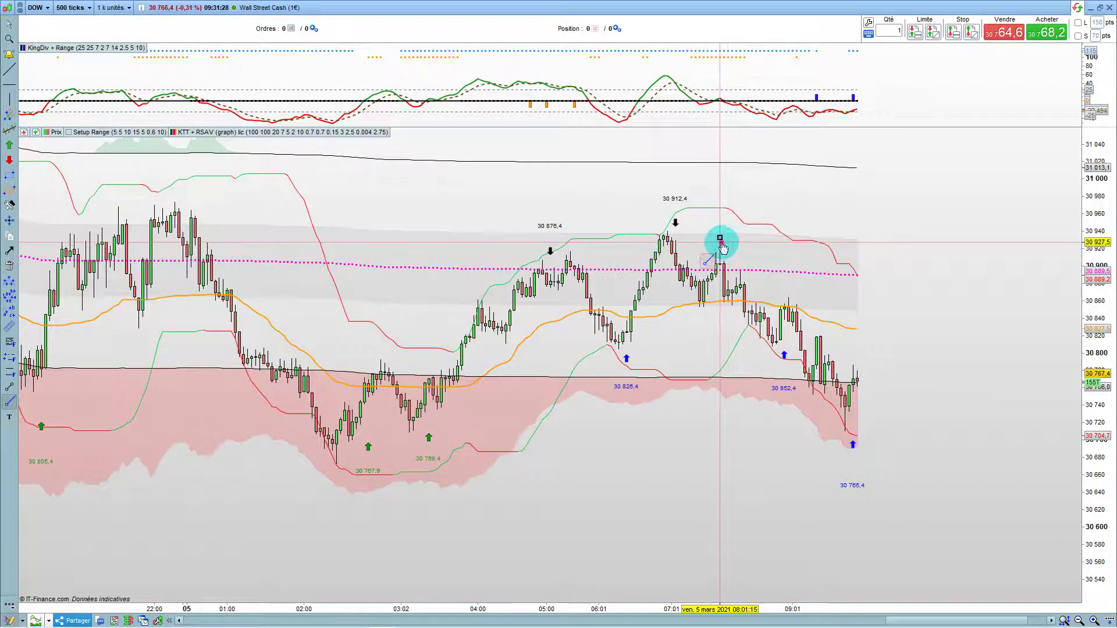
left_click_drag(722, 239, 790, 300)
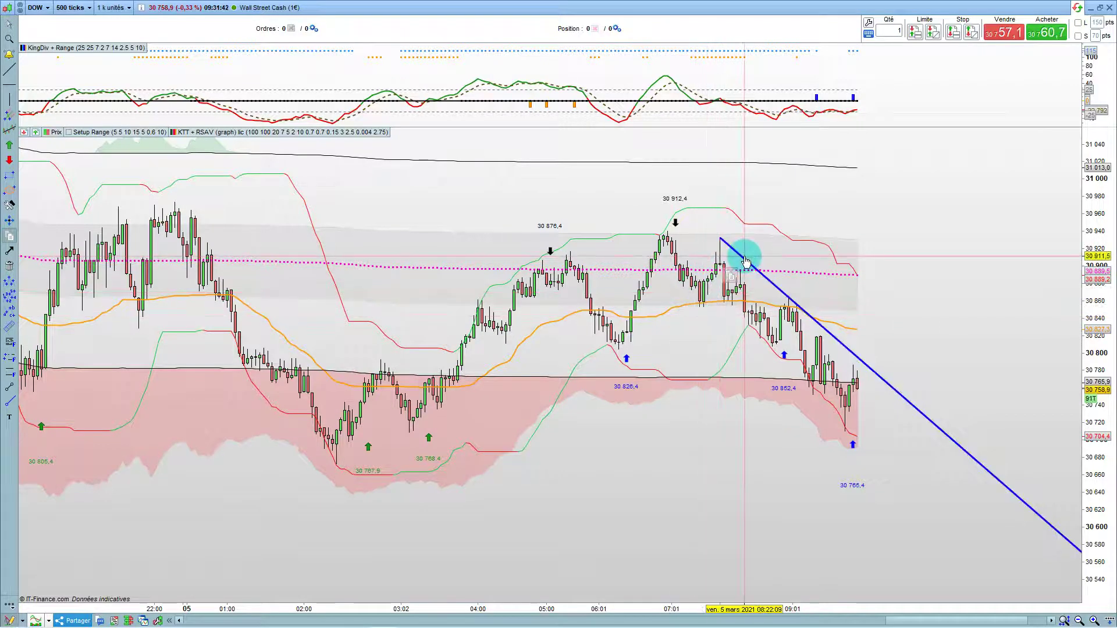
left_click_drag(744, 257, 700, 312)
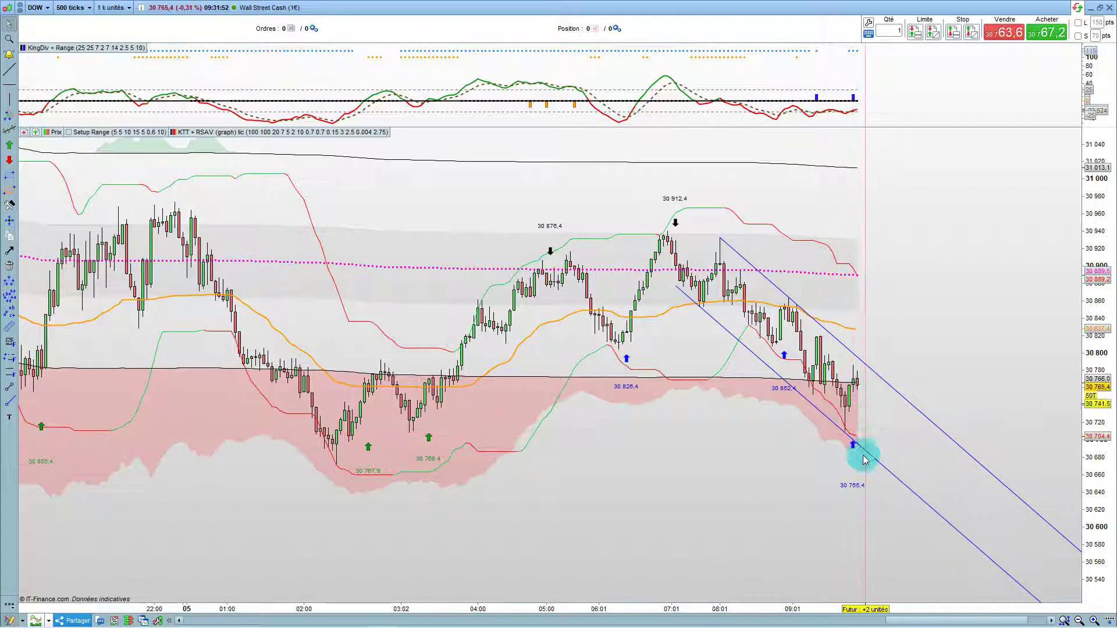
scroll(867, 373, "down", 3)
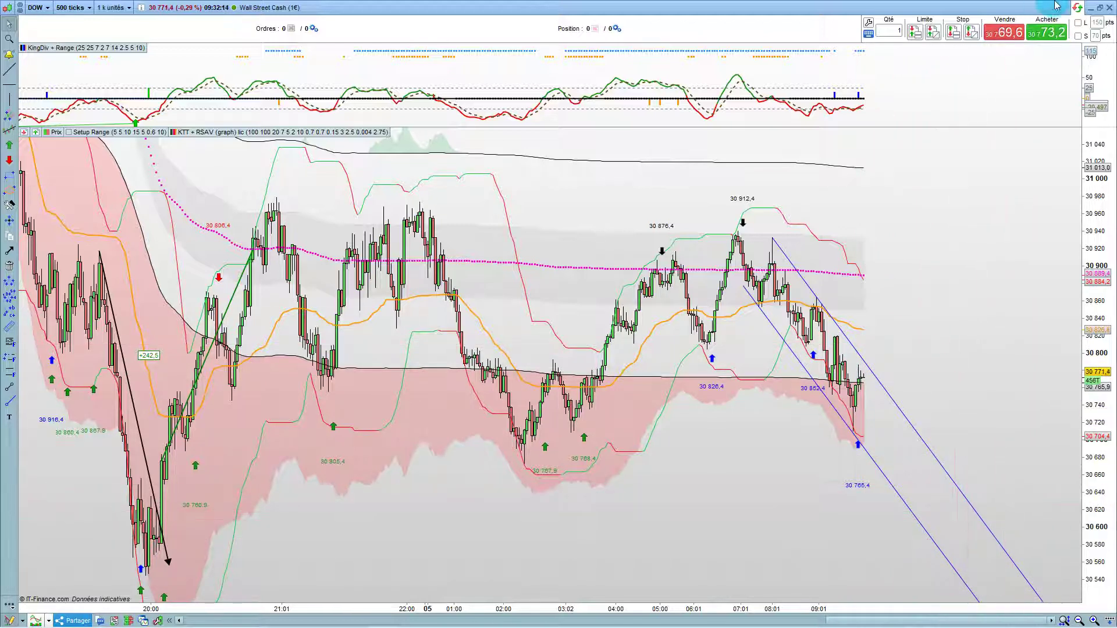
- Move the chart window off this screen and switch to the Excel workbook "Statistiques Full King 100 Ticks et M5 Dowjones"
left_click(1099, 9)
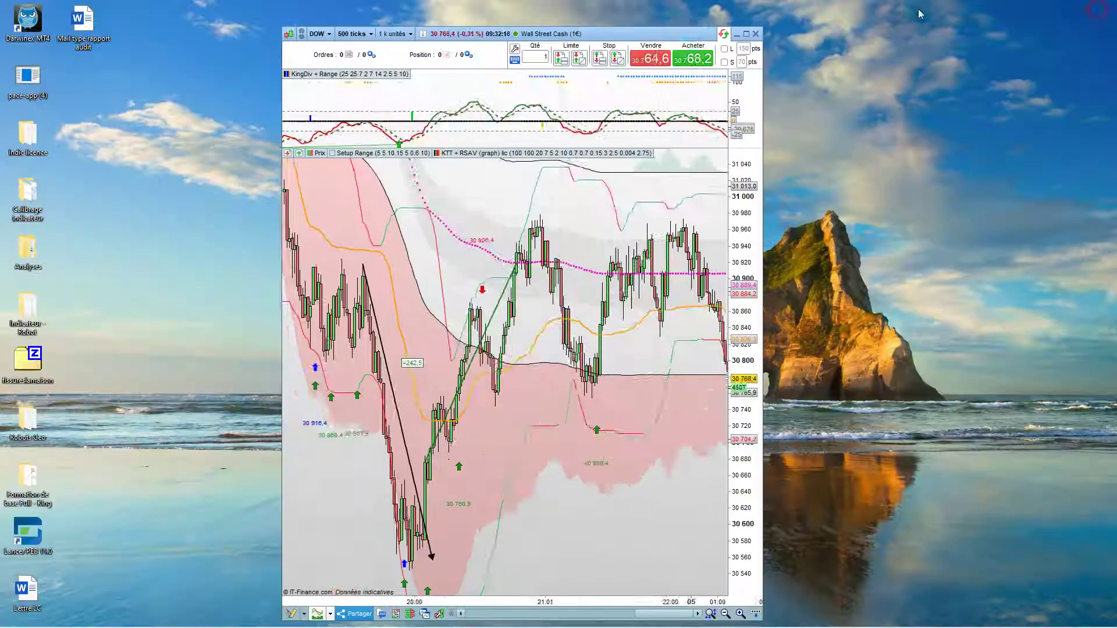
left_click_drag(621, 33, 1116, 34)
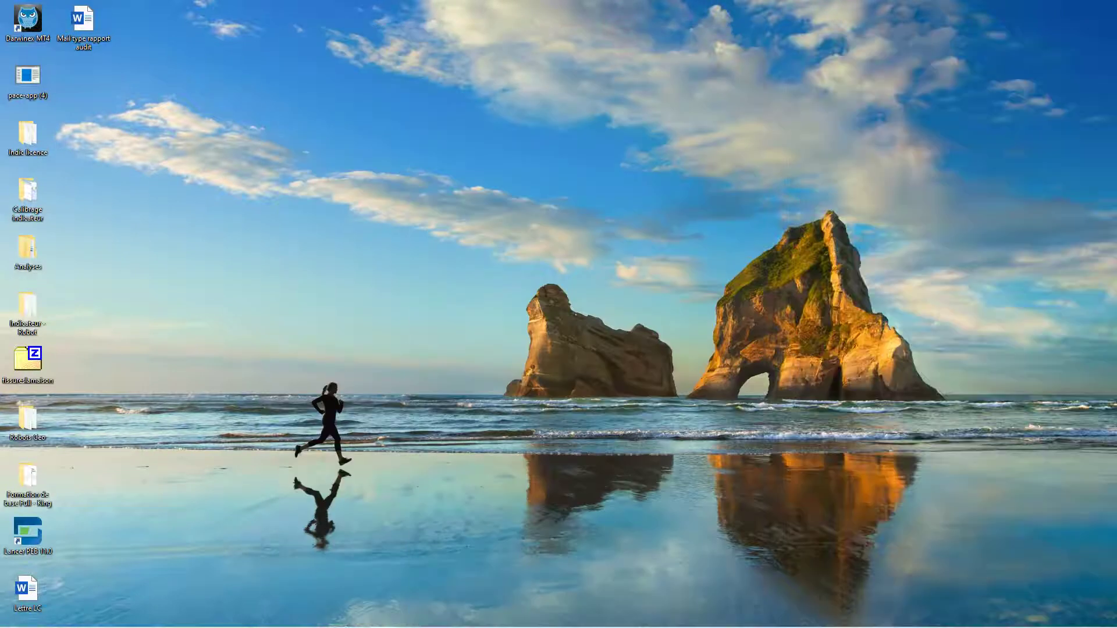
mouse_move(314, 625)
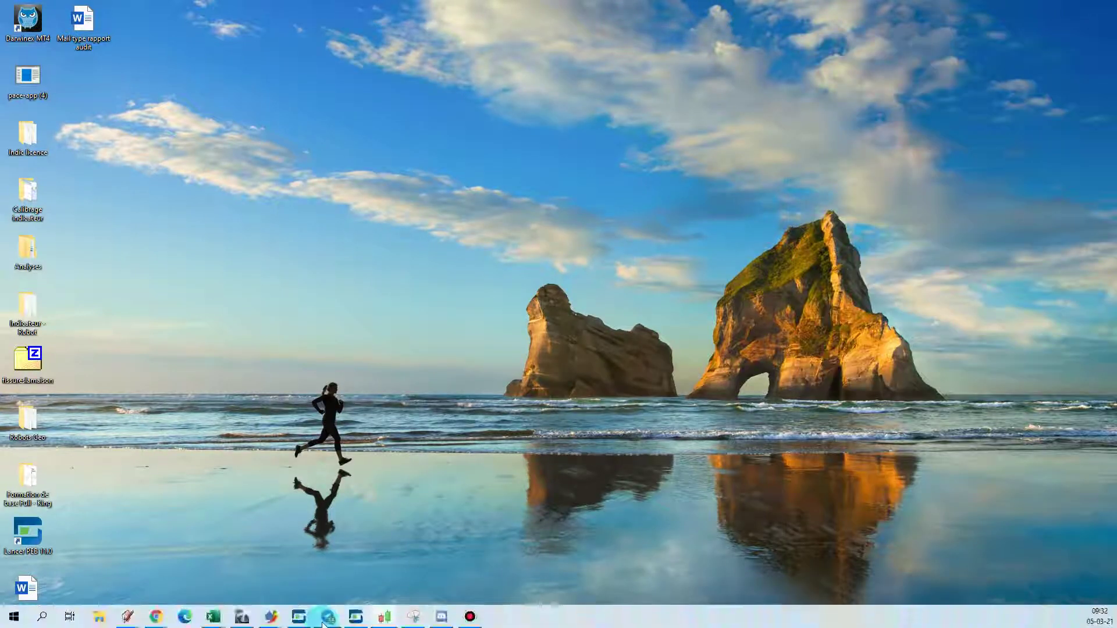
mouse_move(213, 617)
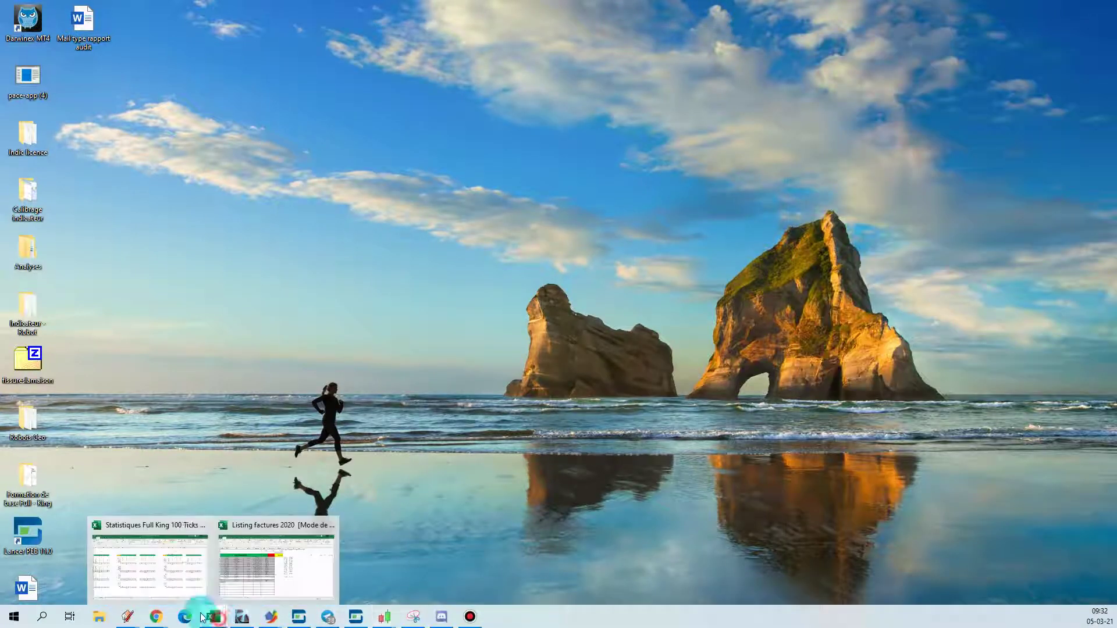
left_click(142, 588)
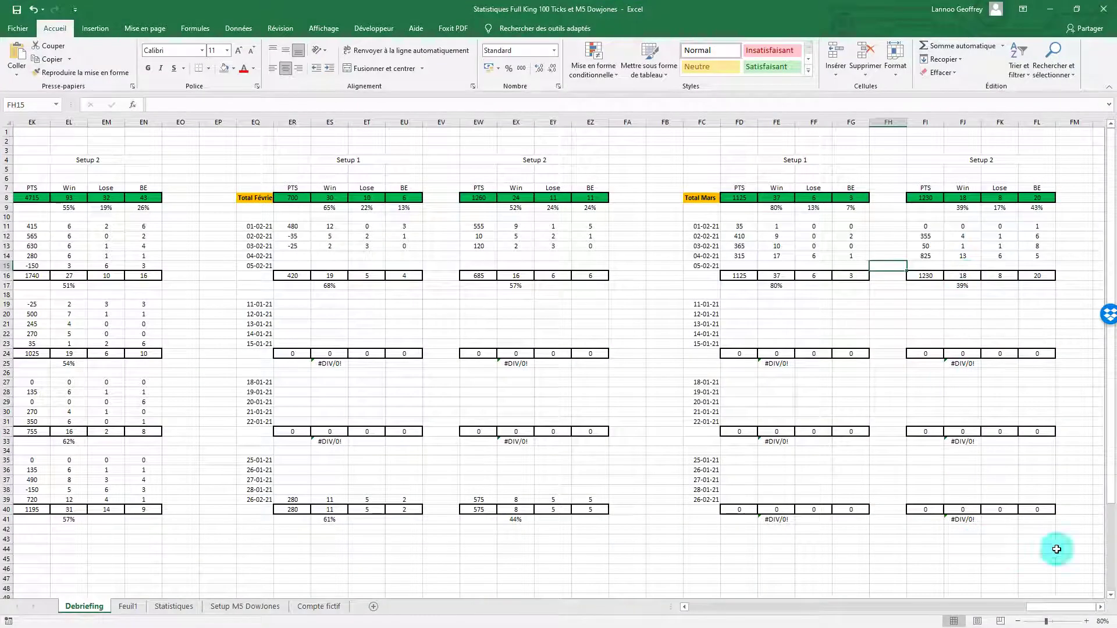
- Enter the formula =70+90+100+240 in cell FN14, beside the Setup 2 results for 04-02-21
left_click(1100, 612)
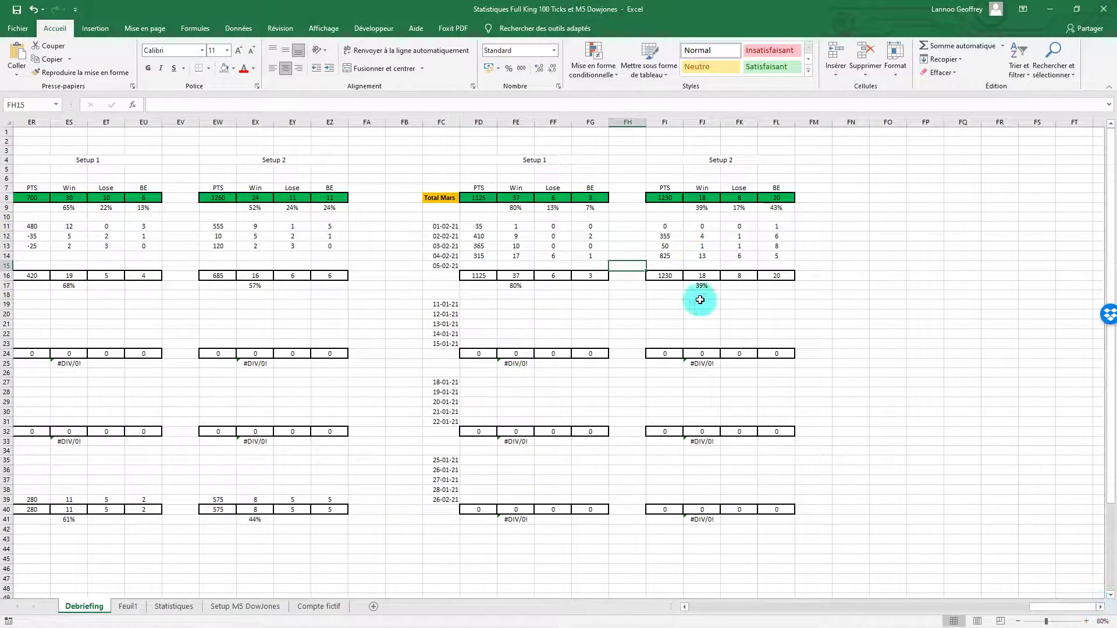
left_click(861, 255)
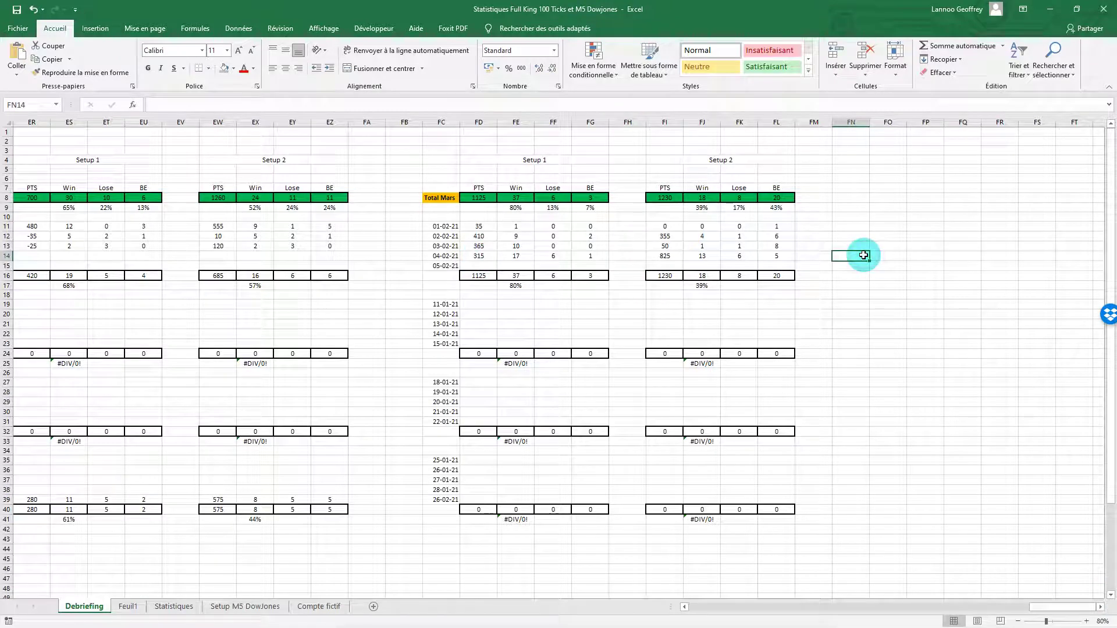
type("=70")
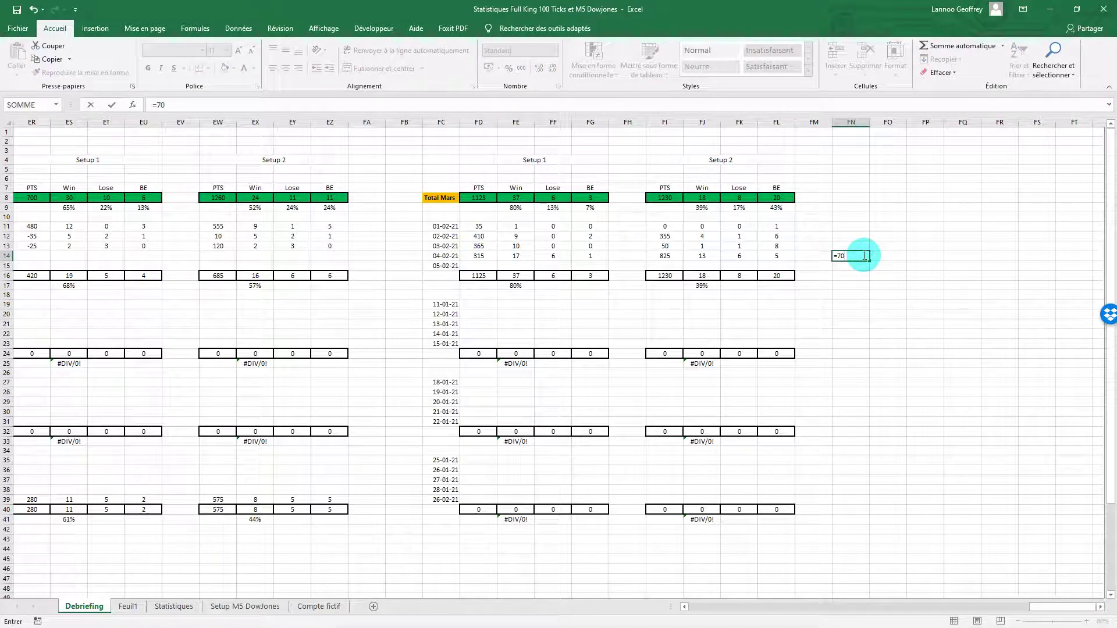
type("+90+10")
type("+330")
key("Return")
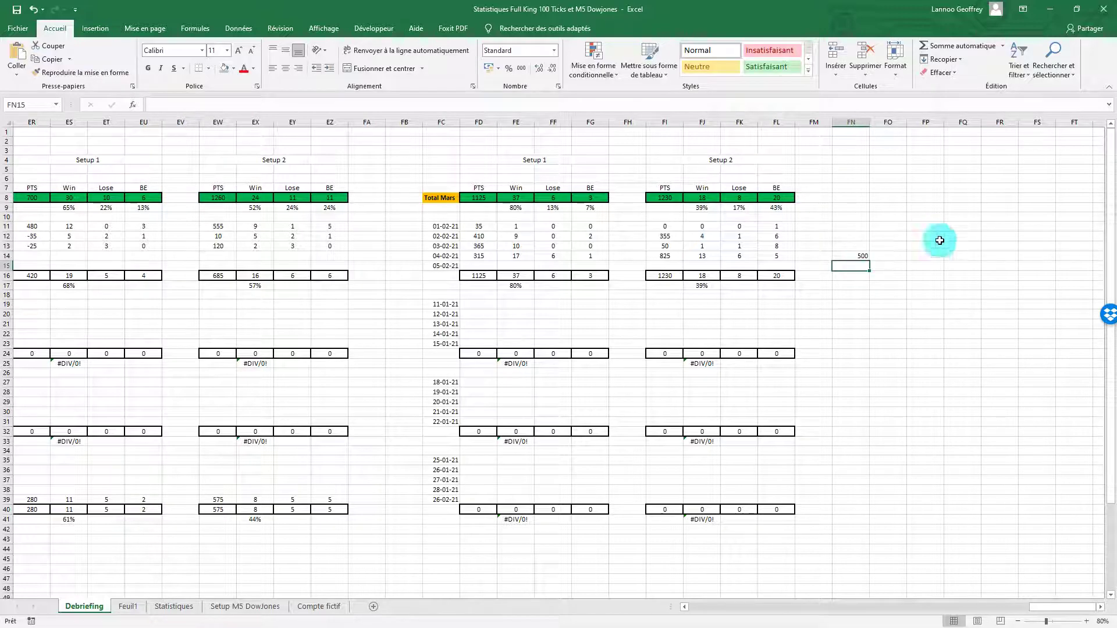
- Enter the formula =190+90+230 in cell FO14
left_click(894, 259)
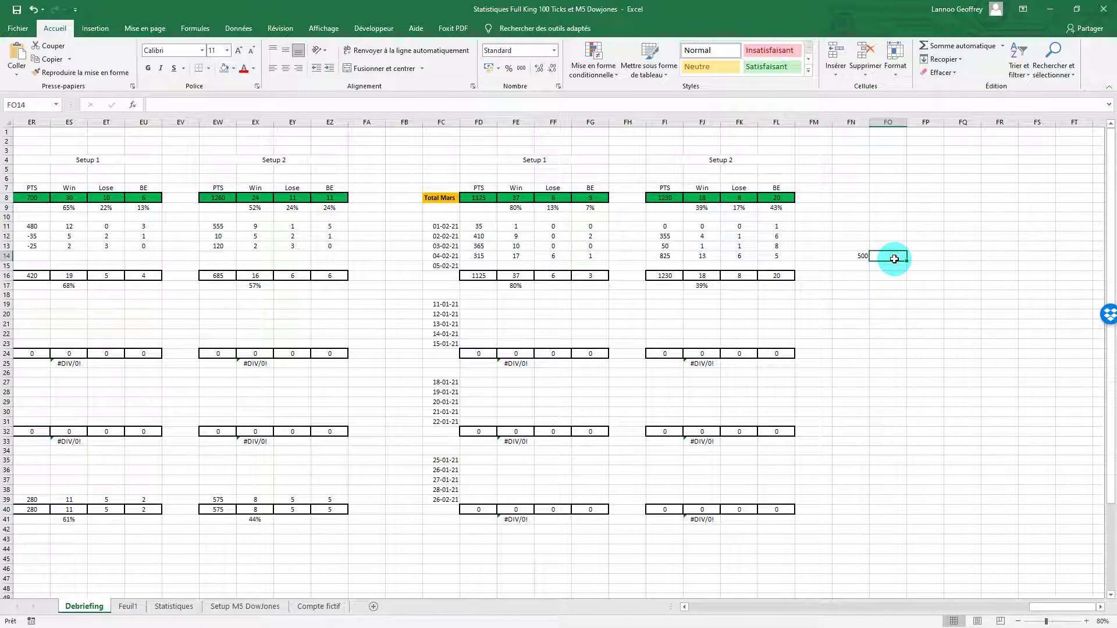
type("=190")
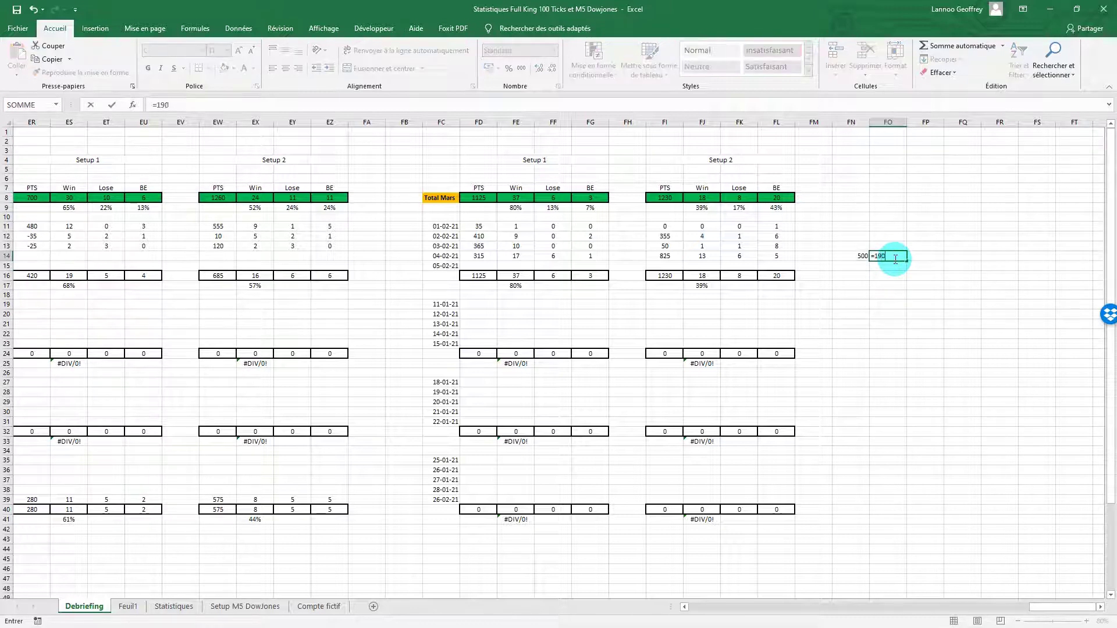
type("+90+230")
key("Return")
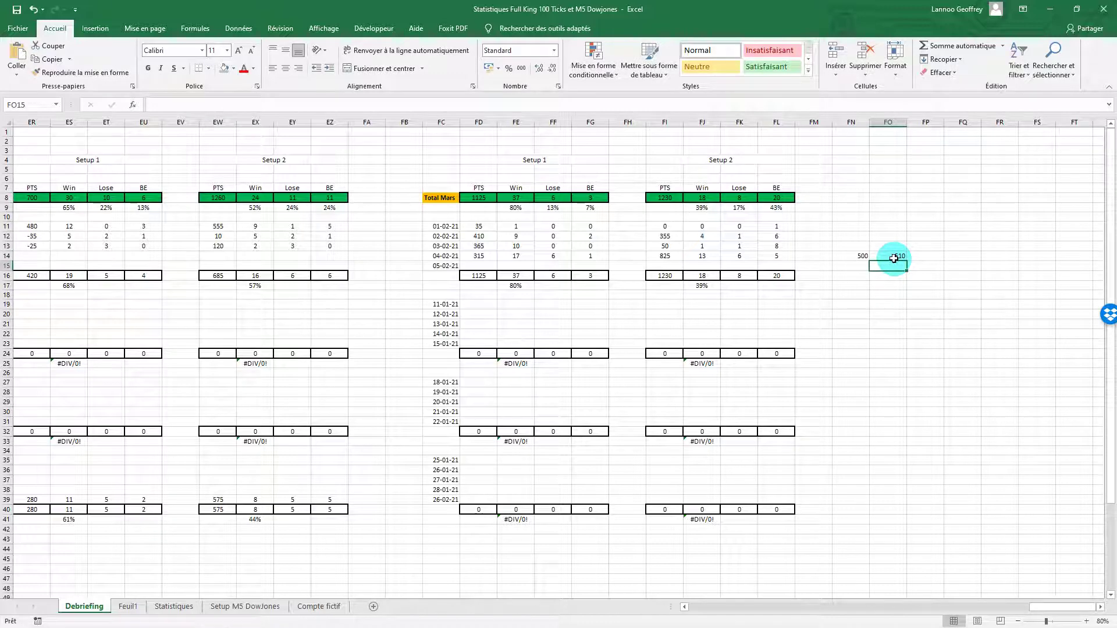
- Check the sum of FN14 and FO14, and their combined sum with the point totals in FD14 and FI14
left_click_drag(855, 257, 885, 255)
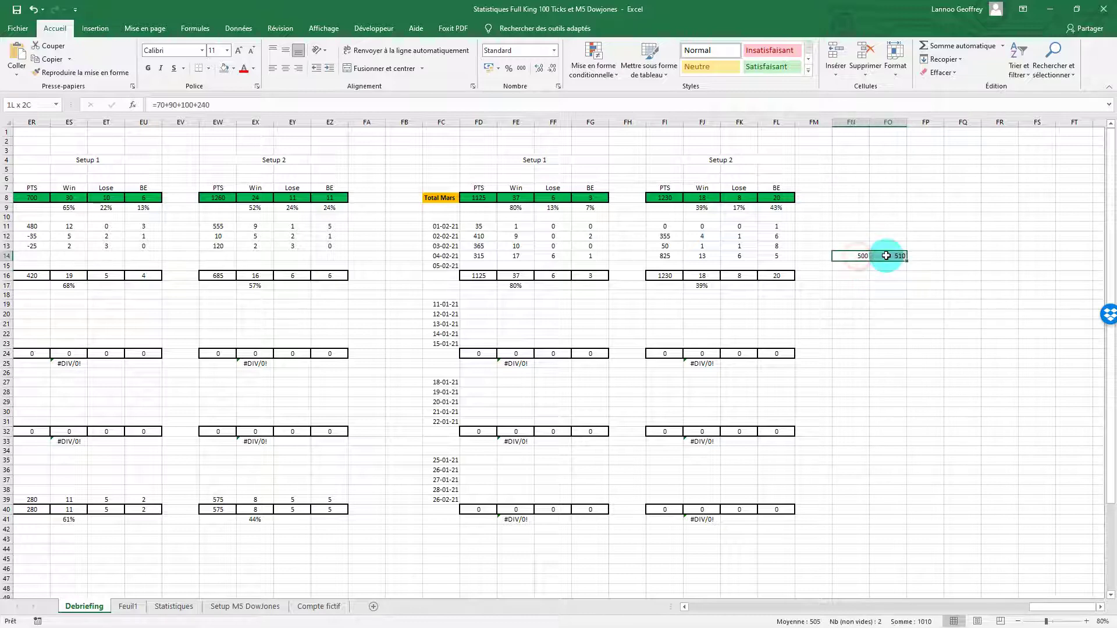
left_click(881, 293)
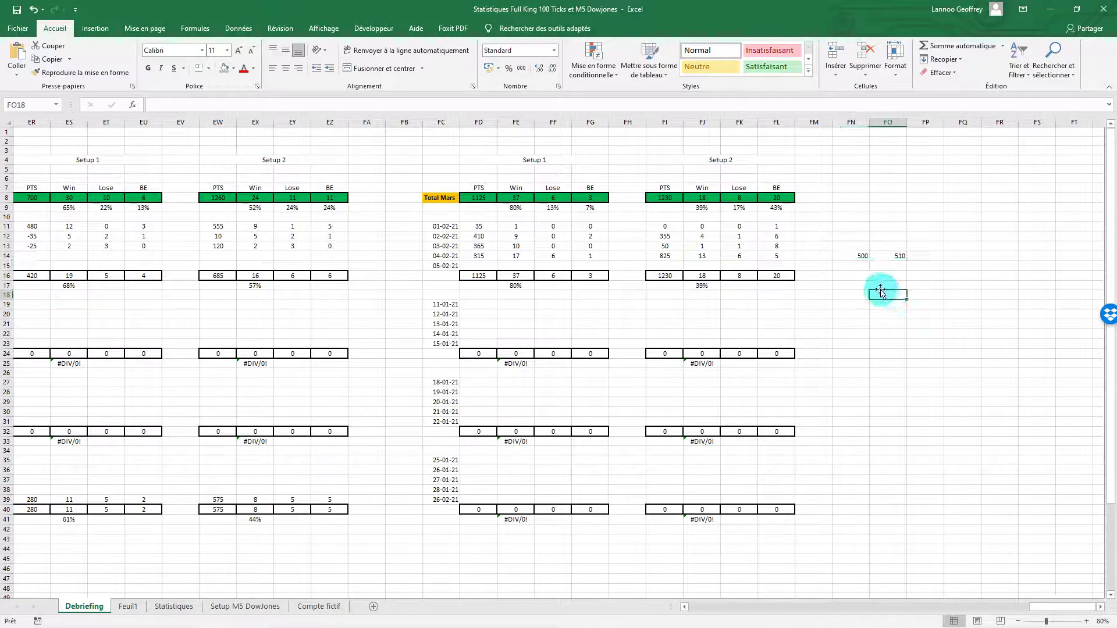
left_click(492, 256)
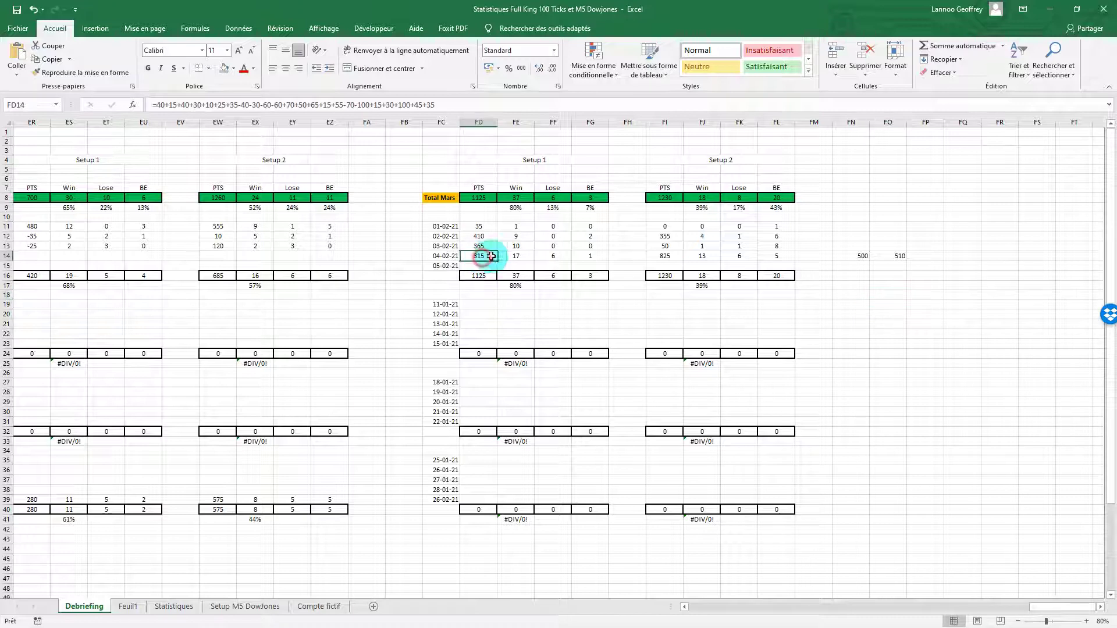
left_click(661, 256, "ctrl")
left_click(856, 256, "ctrl")
left_click(899, 256, "ctrl")
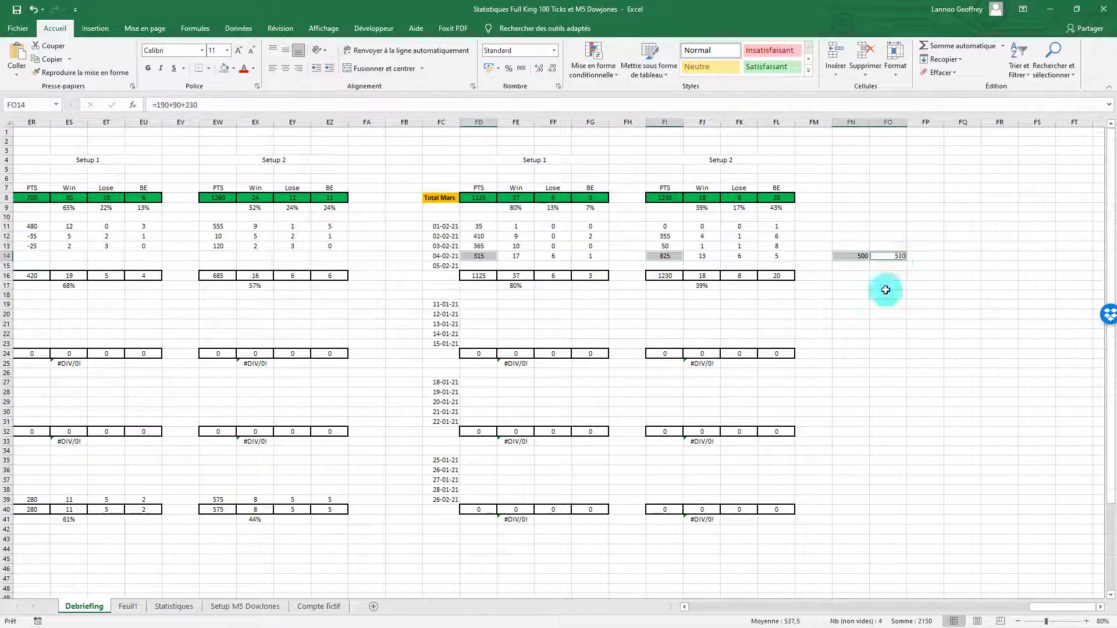
left_click(853, 315)
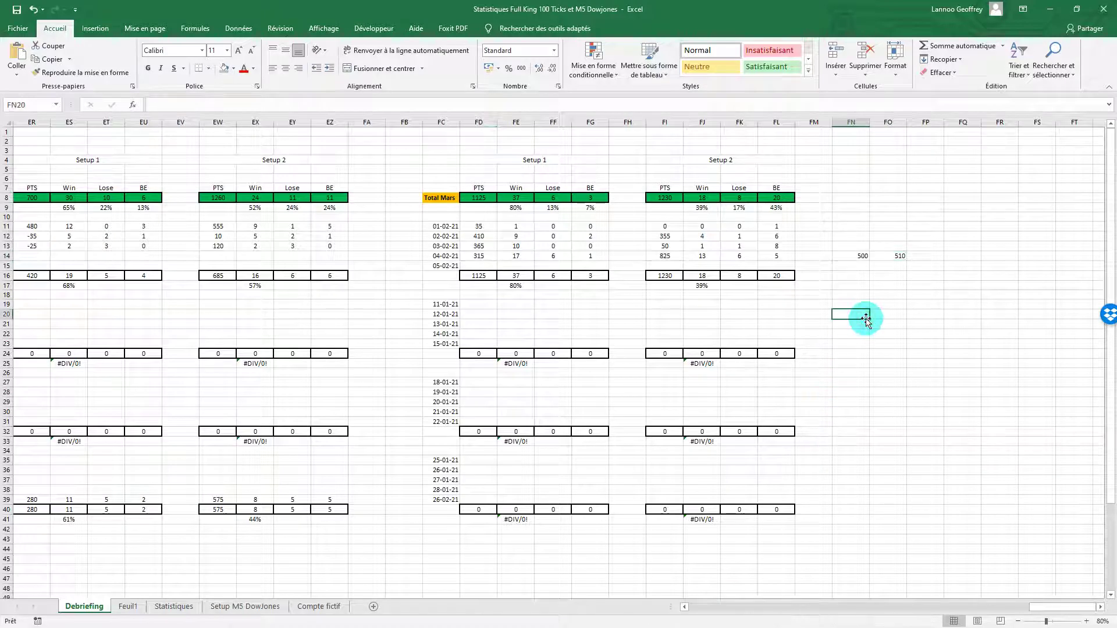
- Check the sum of the whole row range FD14:FO14
left_click(481, 254)
left_click_drag(480, 254, 887, 262)
left_click(887, 276)
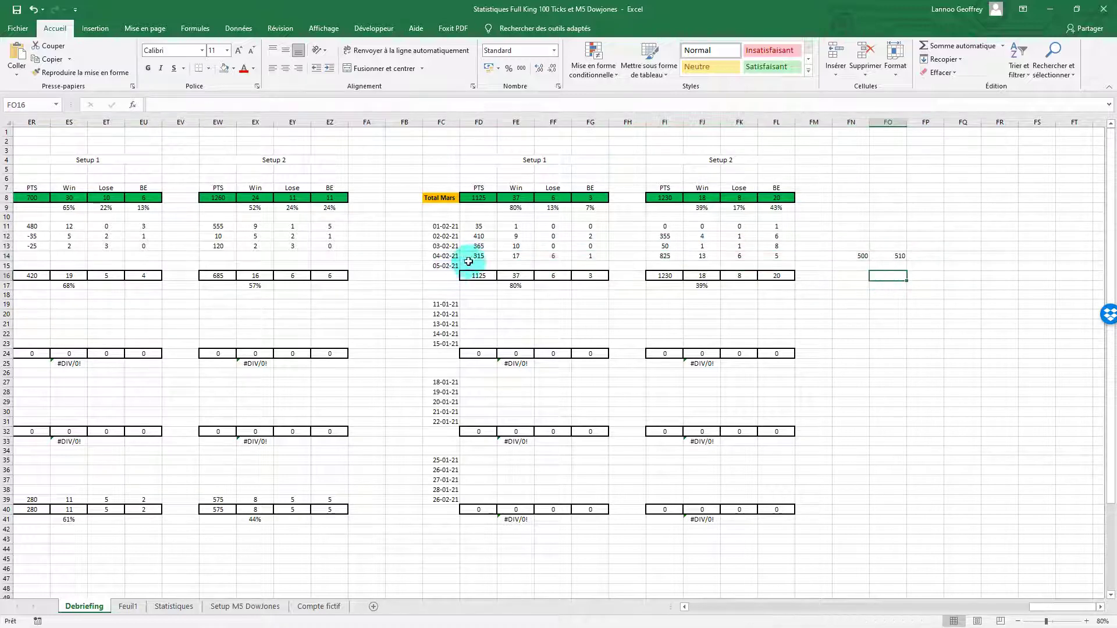
left_click_drag(477, 254, 880, 259)
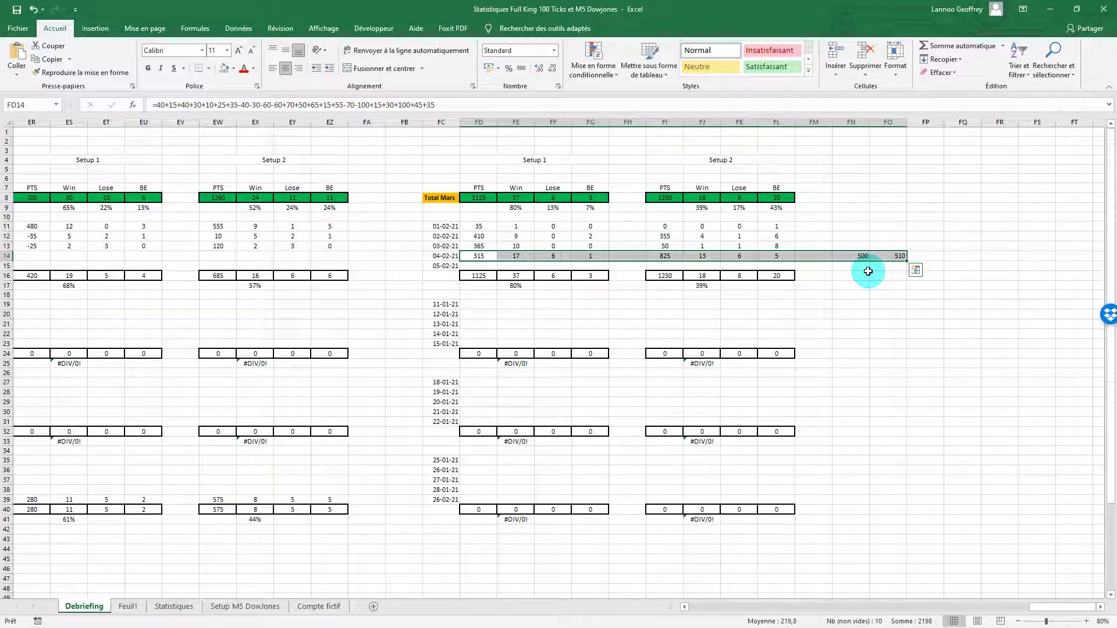
left_click(841, 283)
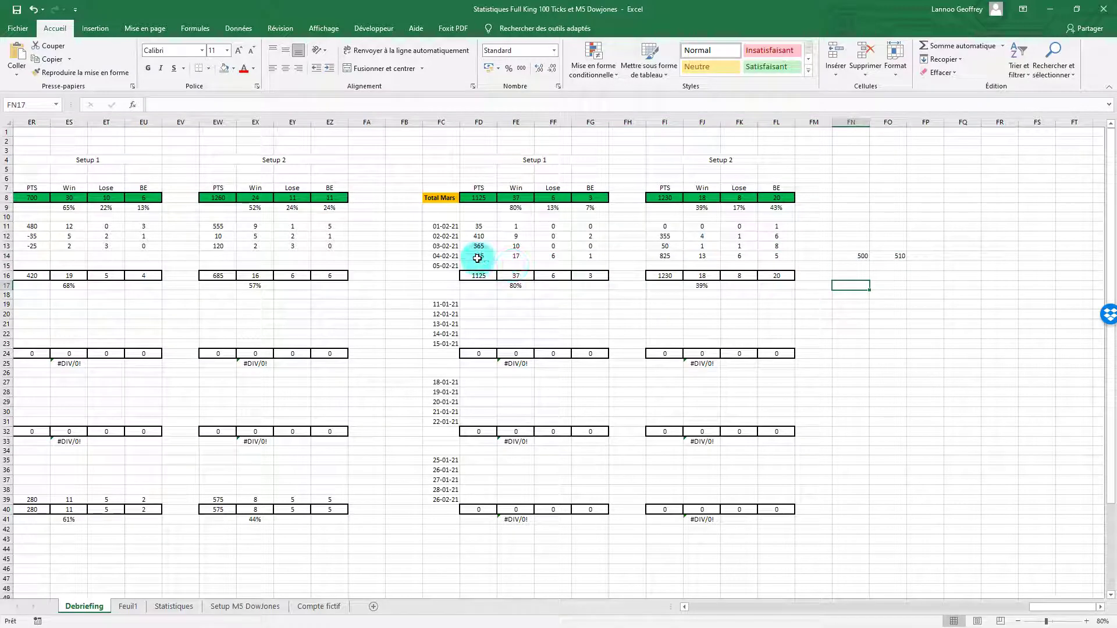